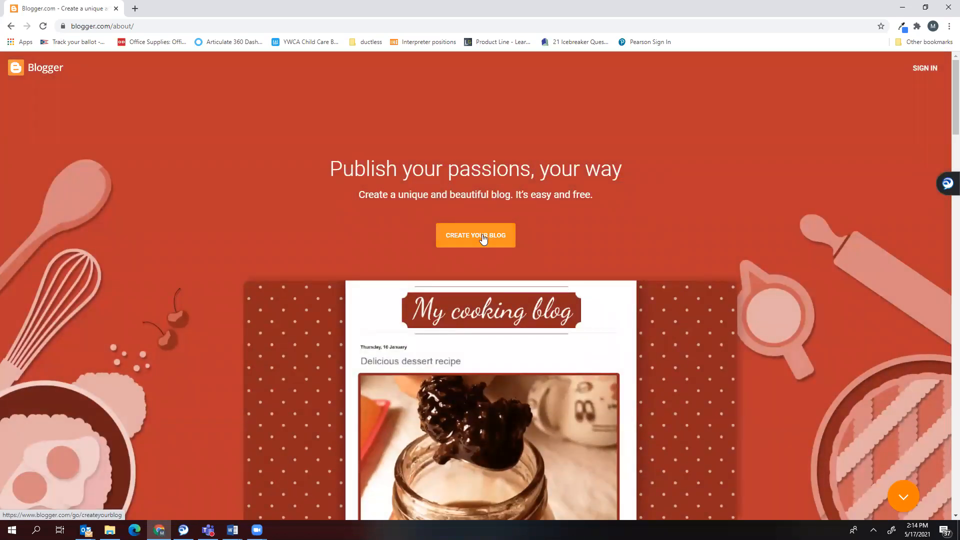
# Step: Start a new blog with the school Google account and title it with the owner's full name followed by "'s Blog"
pyautogui.click(483, 239)
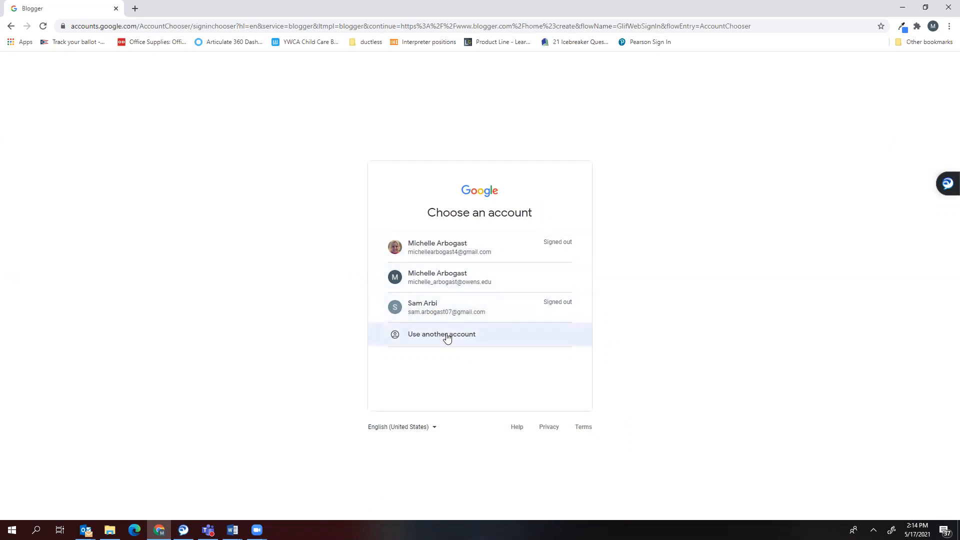
pyautogui.click(457, 286)
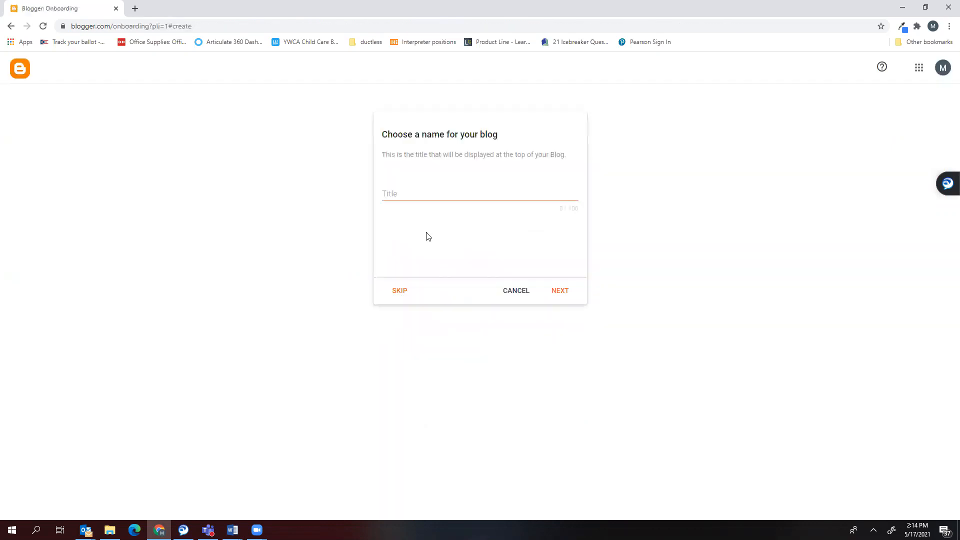
pyautogui.click(409, 195)
pyautogui.write("MIchelle Arbogast's Blog")
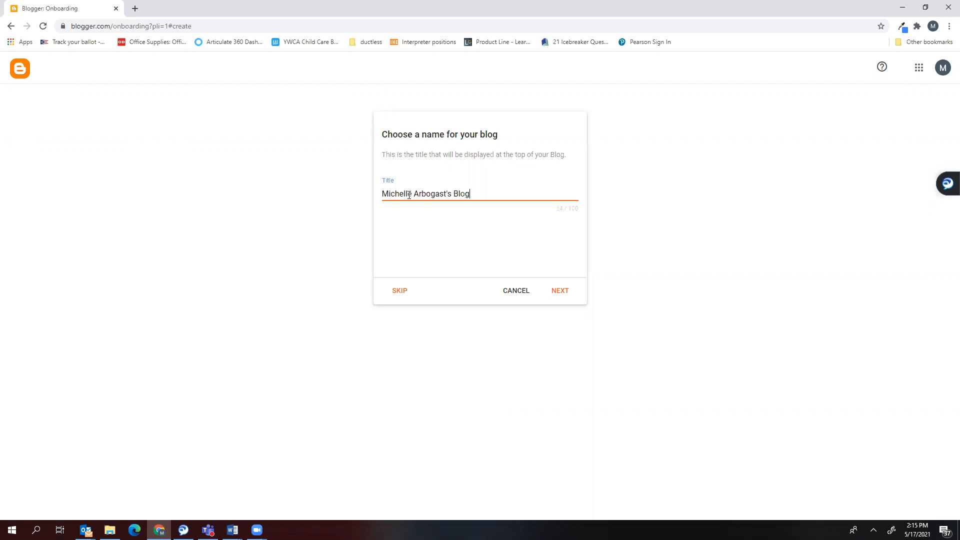
pyautogui.click(560, 298)
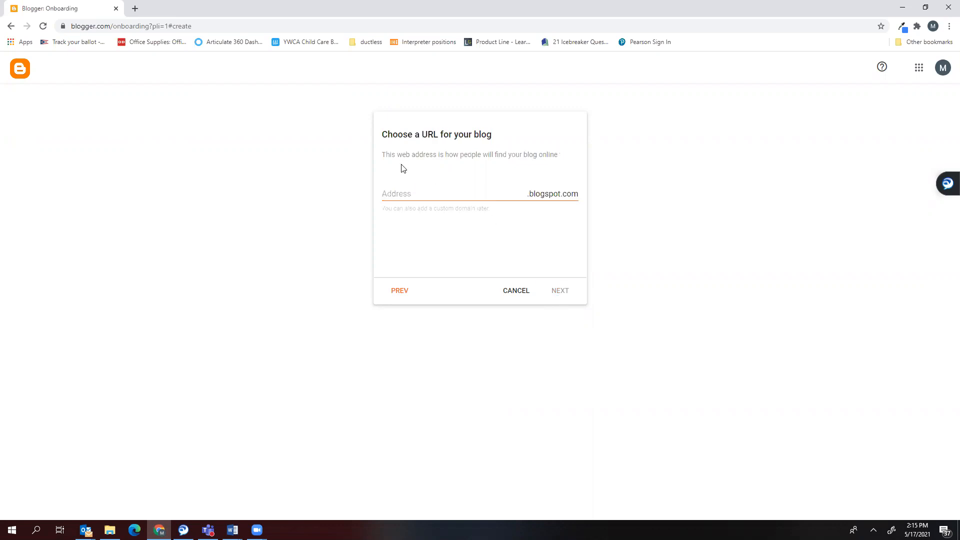
# Step: Enter the owner's surname followed by 2021 as the blog's blogspot.com address
pyautogui.click(401, 194)
pyautogui.write('Ar')
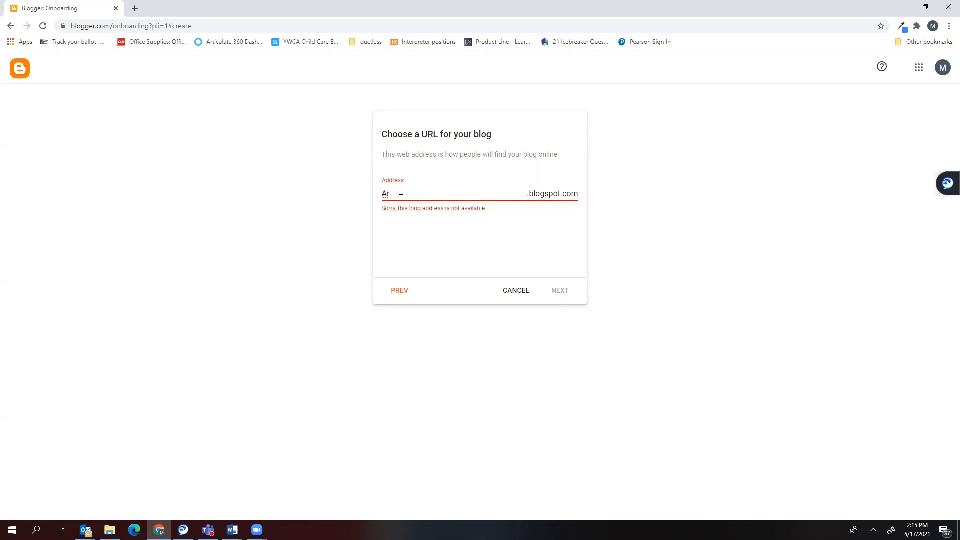
pyautogui.write('bogast')
pyautogui.write('2021')
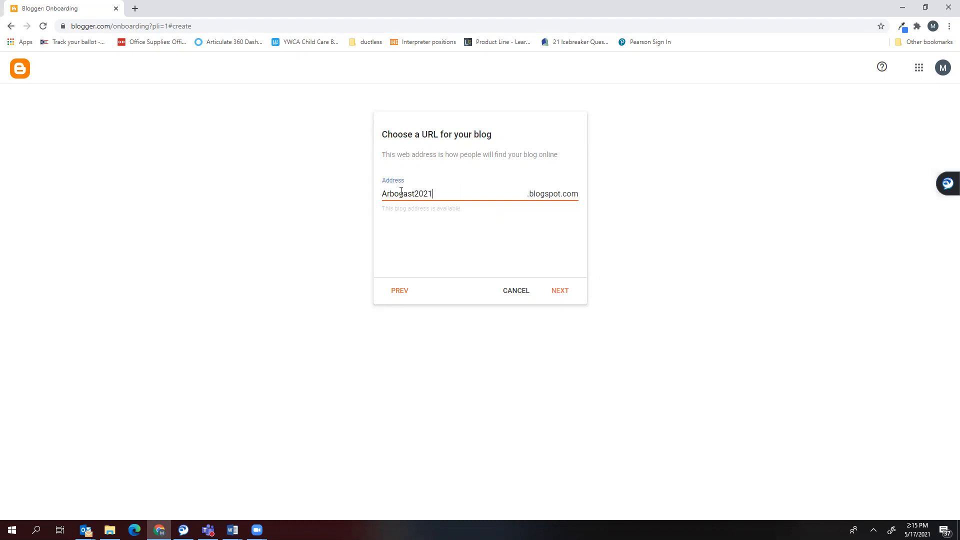
# Step: Try the owner's surname followed by 101 as an alternative blog address
pyautogui.press('BackSpace')
pyautogui.press('BackSpace')
pyautogui.press('BackSpace')
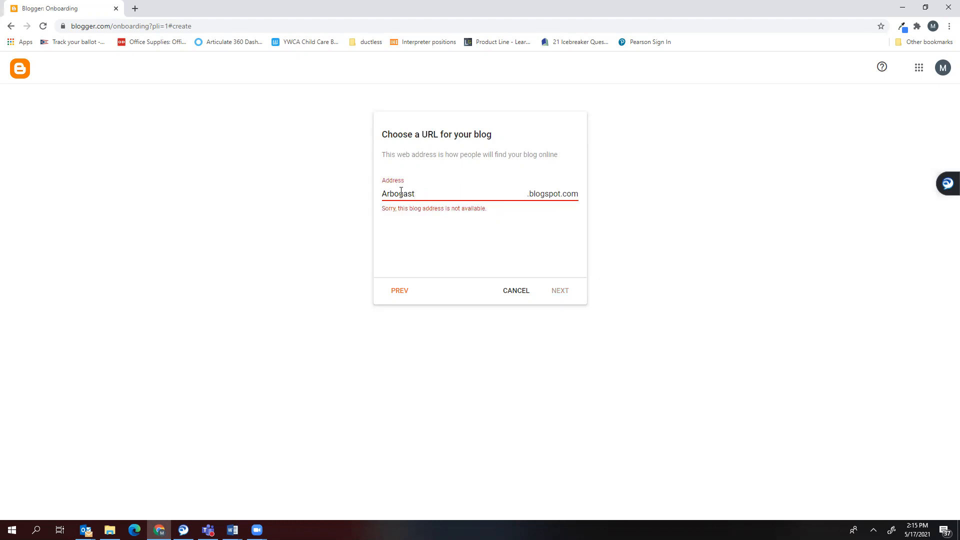
pyautogui.write('101')
pyautogui.press('BackSpace')
pyautogui.press('BackSpace')
pyautogui.press('BackSpace')
pyautogui.press('BackSpace')
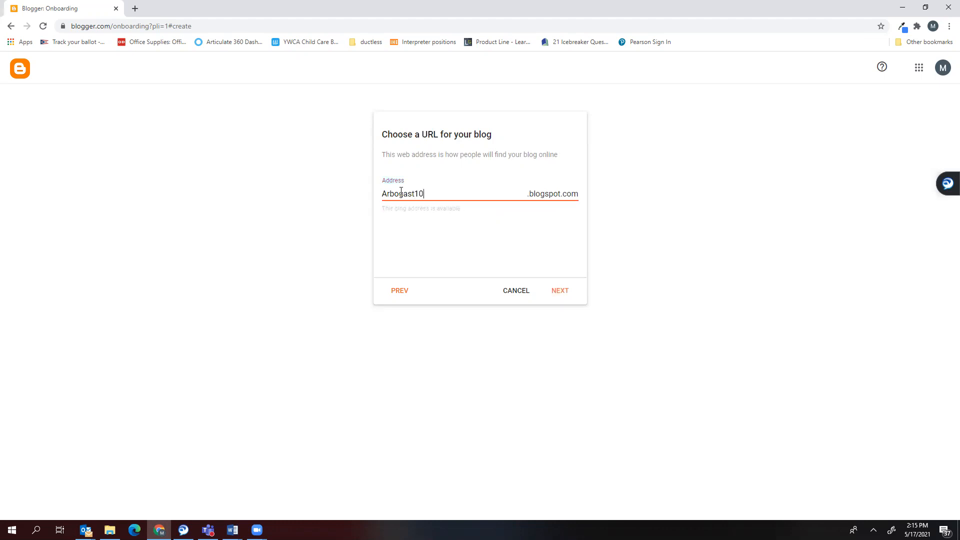
# Step: Put the 2021 ending back after the surname in the blog address and continue to the display name
pyautogui.write('t2021')
pyautogui.click(561, 292)
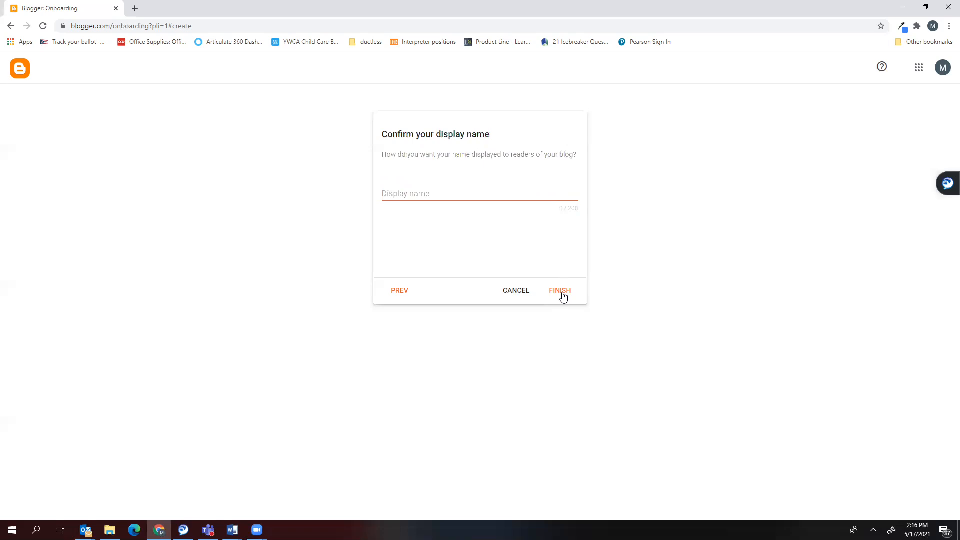
# Step: Enter "Dr." followed by the owner's full name as the display name and finish creating the blog
pyautogui.click(391, 193)
pyautogui.write('D')
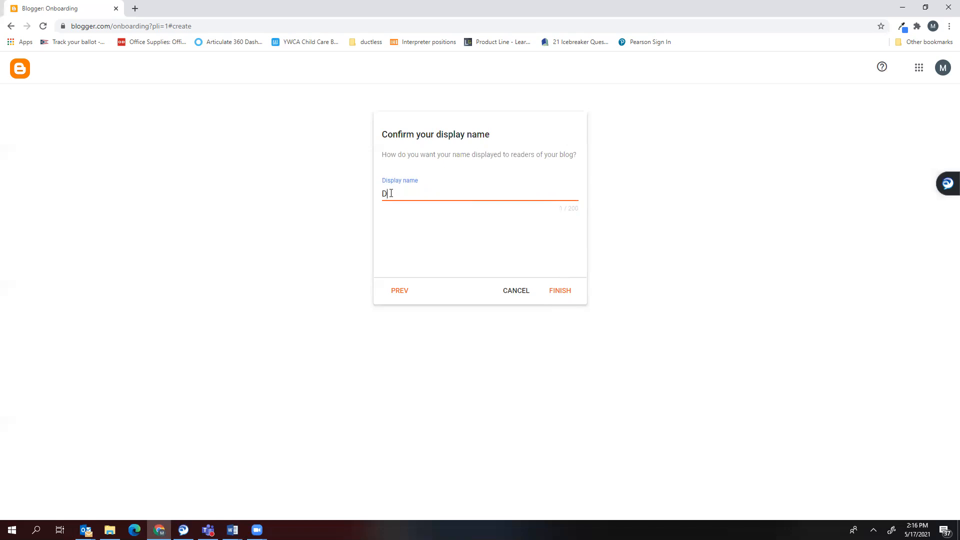
pyautogui.write('r. Michelle Arbogats')
pyautogui.press('BackSpace')
pyautogui.press('BackSpace')
pyautogui.write('st')
pyautogui.click(561, 293)
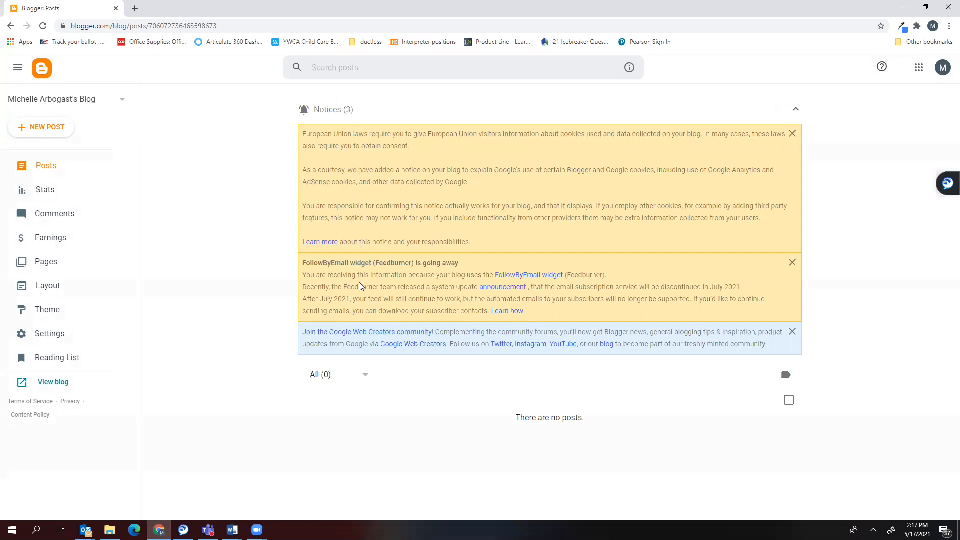
# Step: Open the blog's theme gallery and look through the available themes from Contempo to Dynamic Views
pyautogui.click(54, 316)
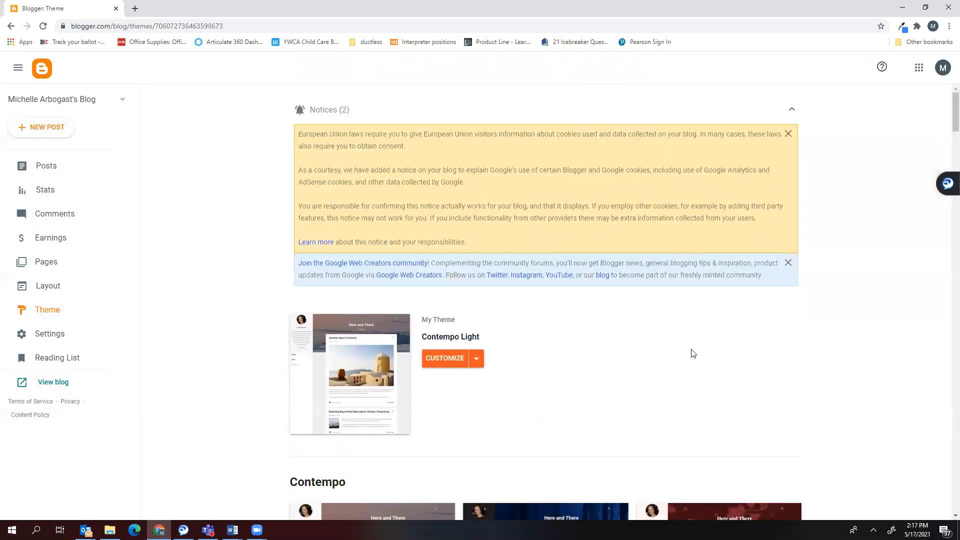
pyautogui.scroll(-5, 693, 354)
pyautogui.scroll(-5, 691, 352)
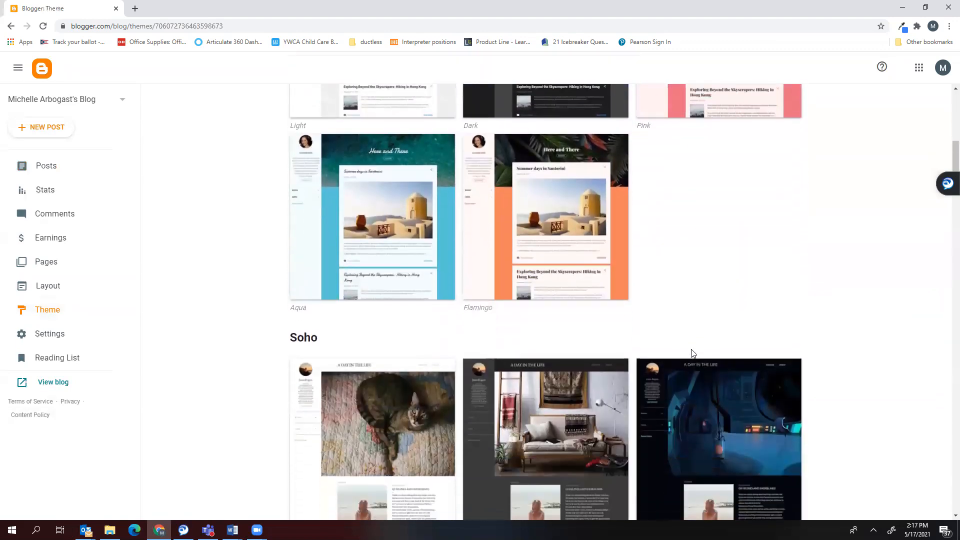
pyautogui.scroll(-5, 694, 353)
pyautogui.scroll(-8, 693, 354)
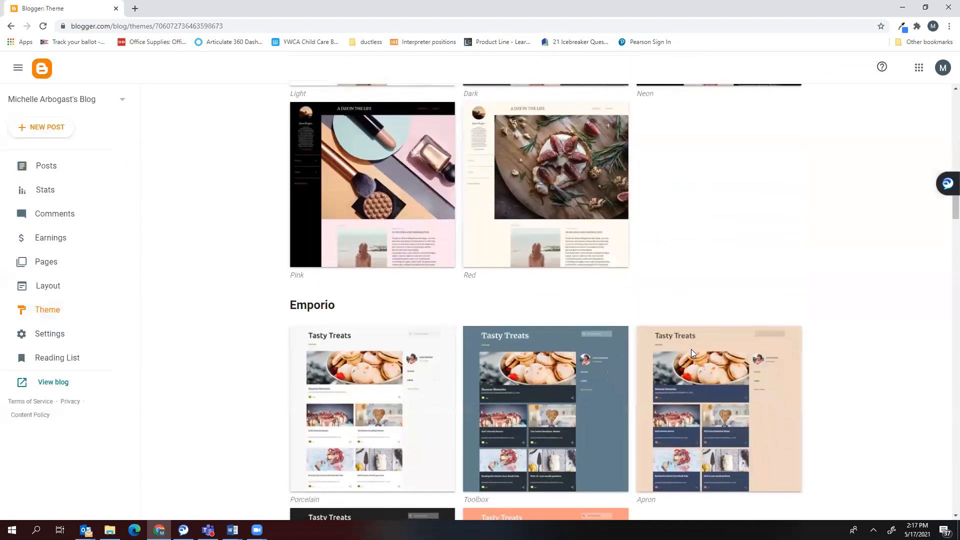
pyautogui.scroll(-10, 694, 354)
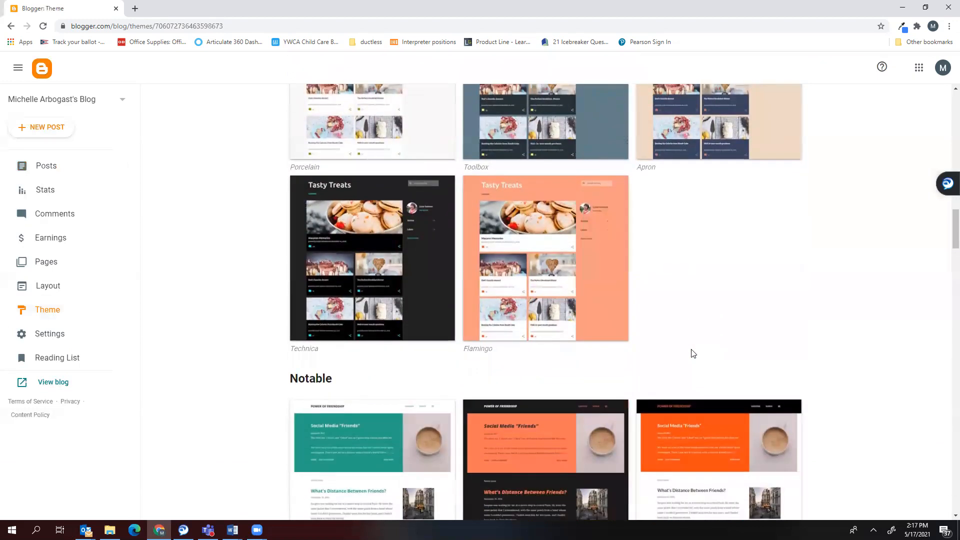
pyautogui.scroll(-7, 693, 354)
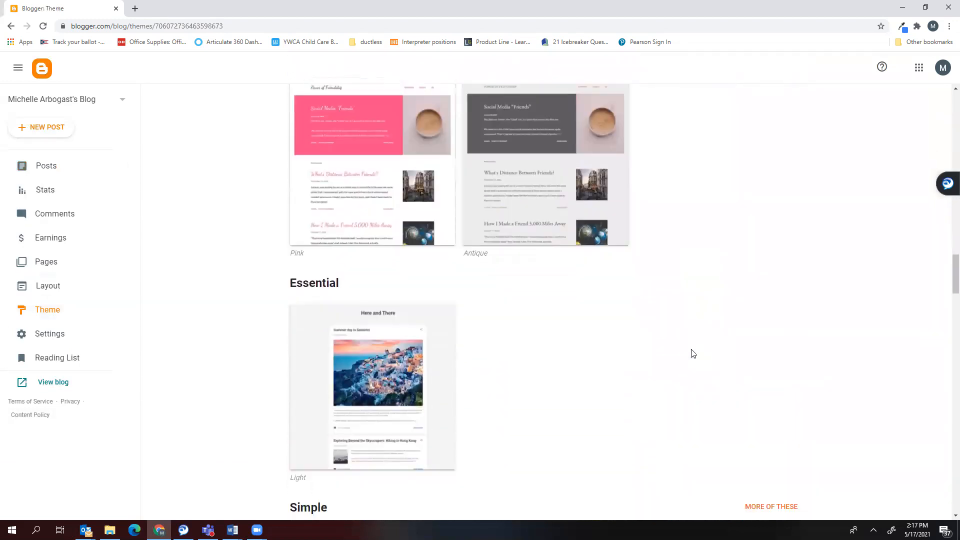
pyautogui.scroll(-6, 691, 353)
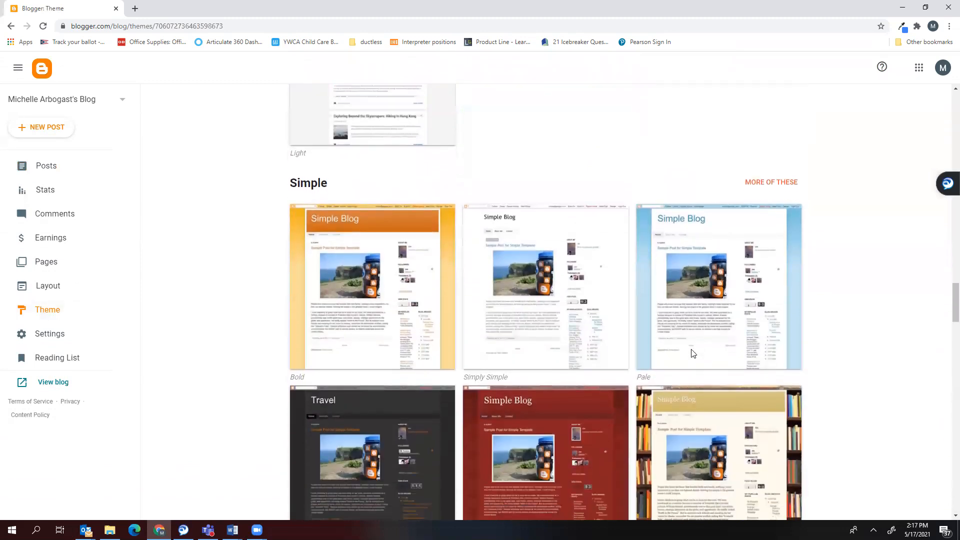
pyautogui.scroll(-4, 693, 354)
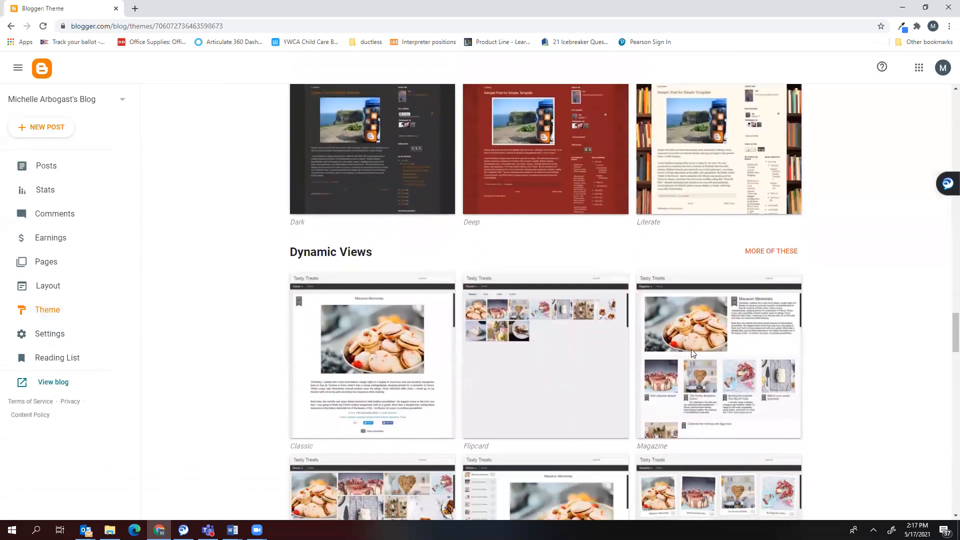
pyautogui.scroll(20, 693, 354)
pyautogui.scroll(10, 693, 354)
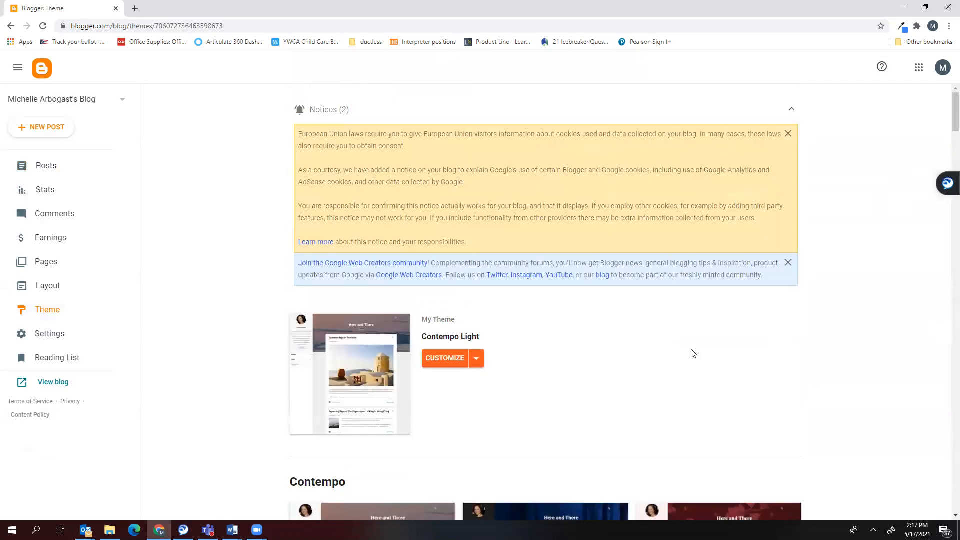
pyautogui.scroll(-6, 693, 354)
pyautogui.scroll(3, 692, 352)
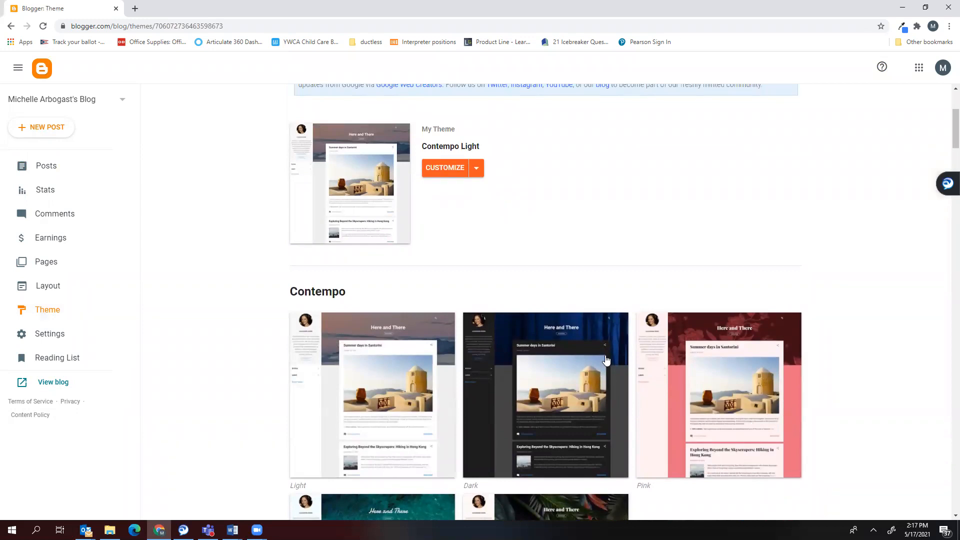
# Step: Compare the Pink, Dark, Aqua and Flamingo variants of the Contempo theme, ending on Pink
pyautogui.click(795, 364)
pyautogui.scroll(-5, 476, 411)
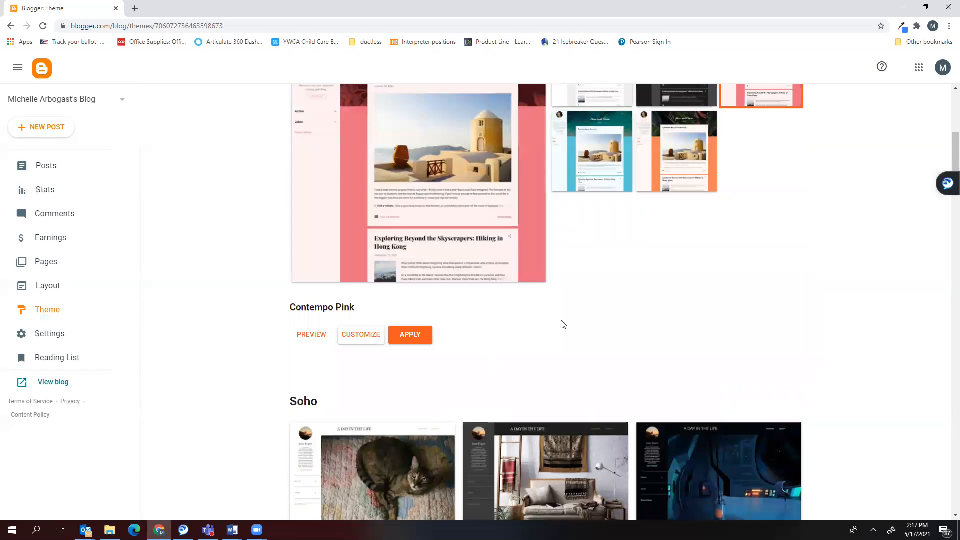
pyautogui.scroll(3, 641, 349)
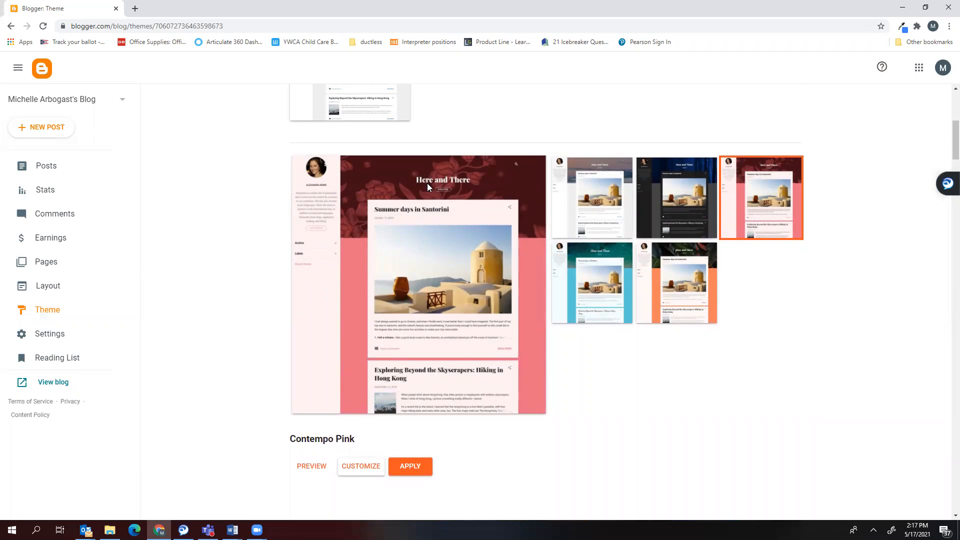
pyautogui.click(667, 170)
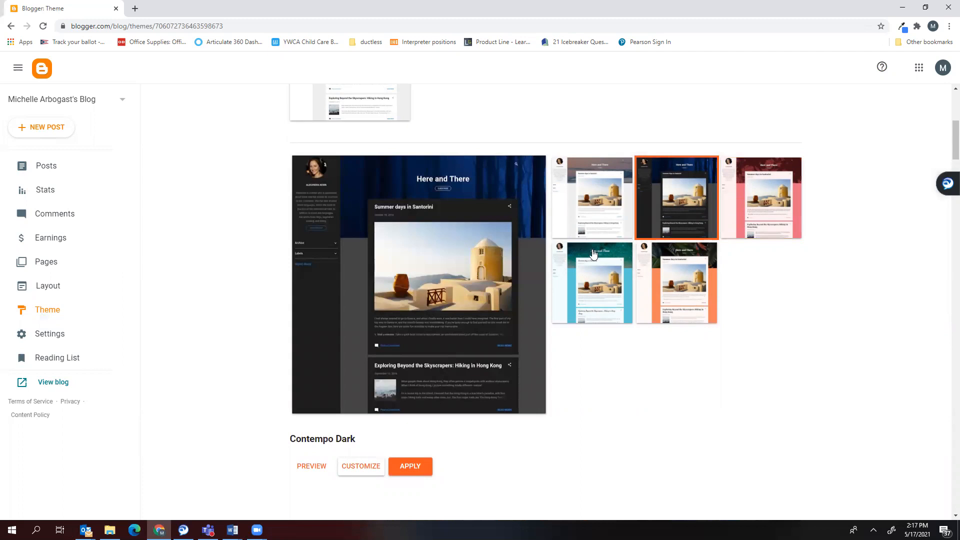
pyautogui.click(592, 246)
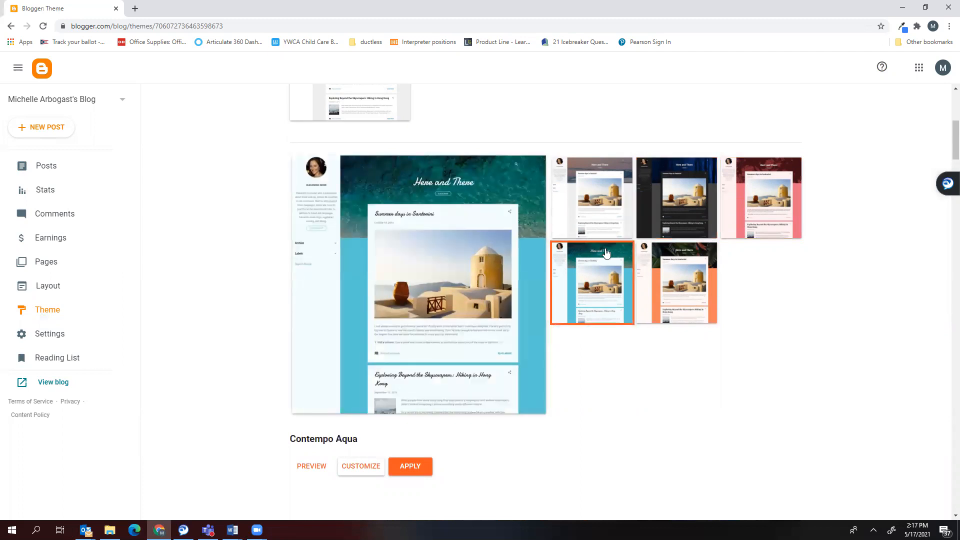
pyautogui.click(663, 265)
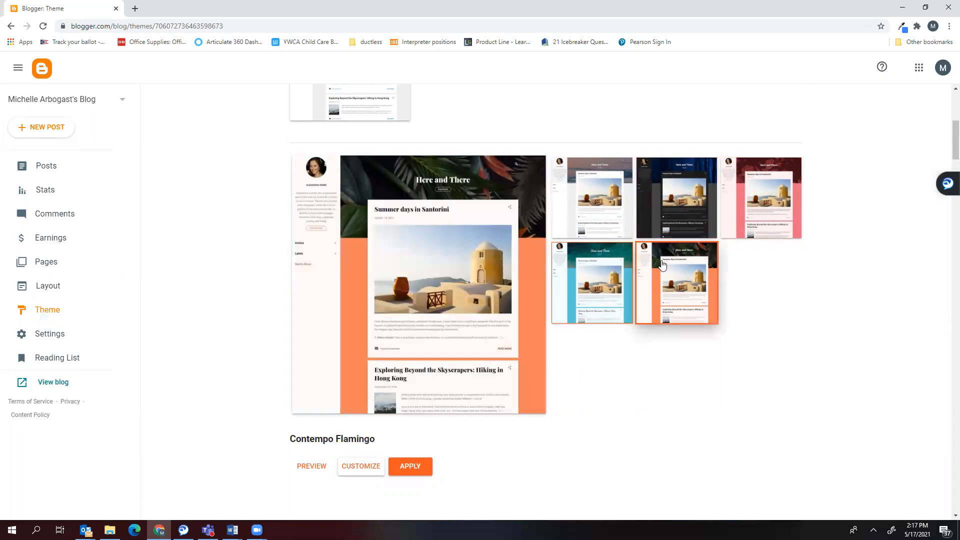
pyautogui.click(778, 172)
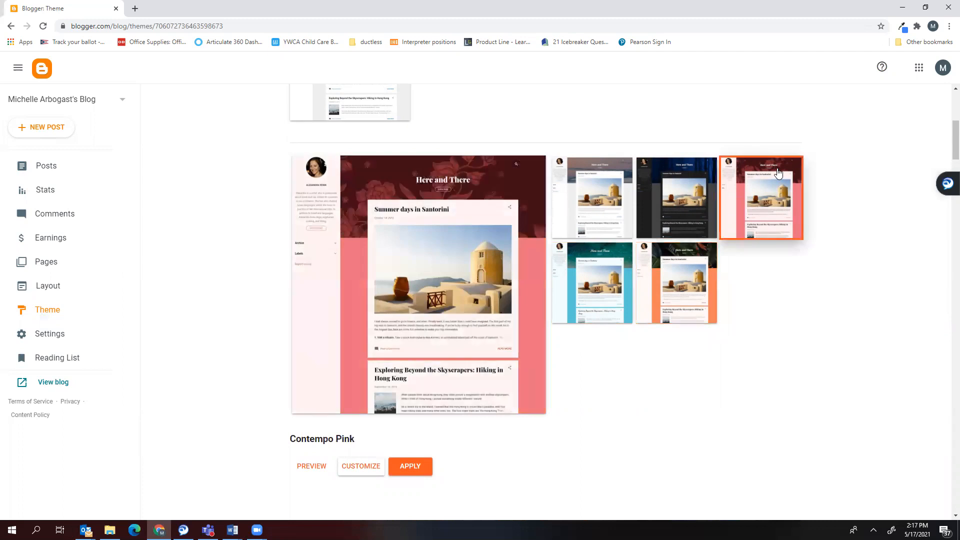
# Step: Select the Deep variant of the Simple theme and open it for customizing
pyautogui.scroll(-12, 779, 173)
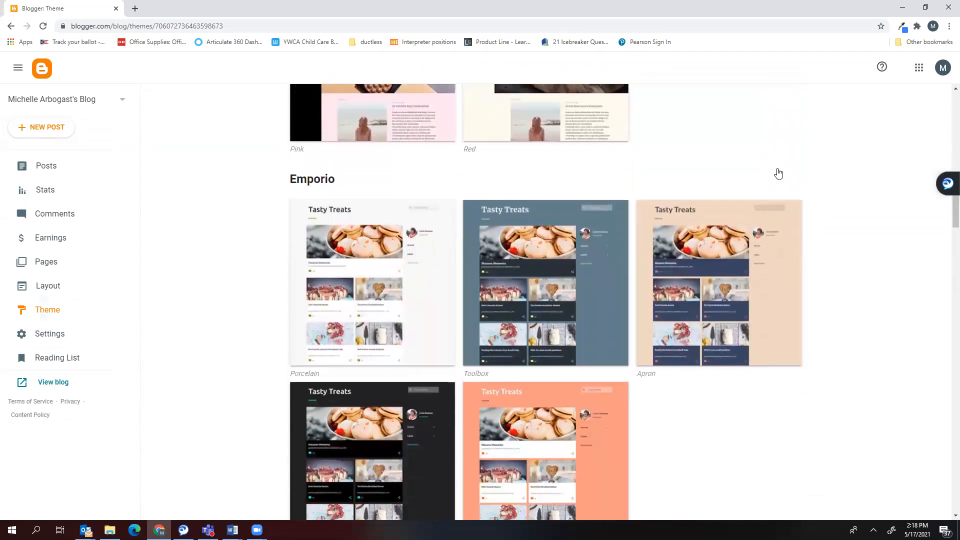
pyautogui.scroll(-3, 778, 173)
pyautogui.scroll(1, 779, 172)
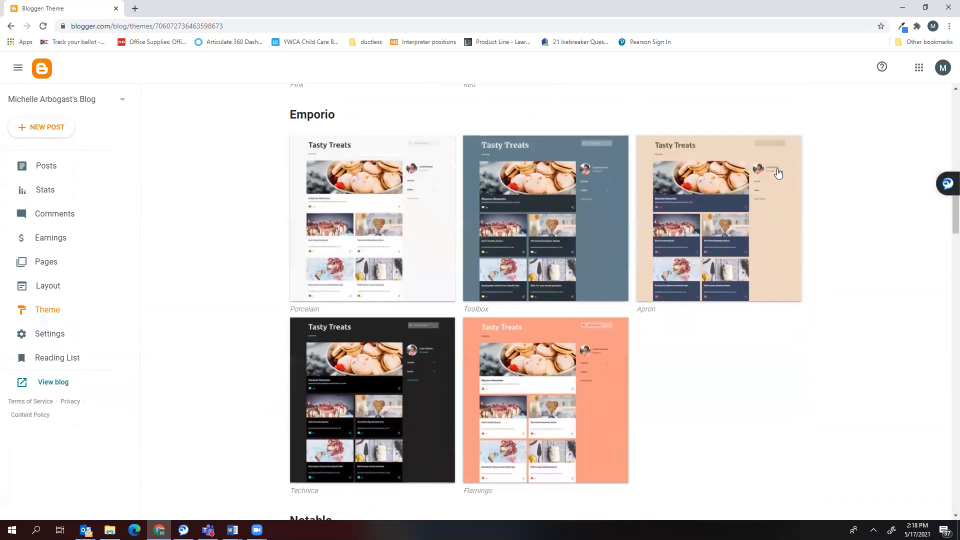
pyautogui.scroll(1, 779, 173)
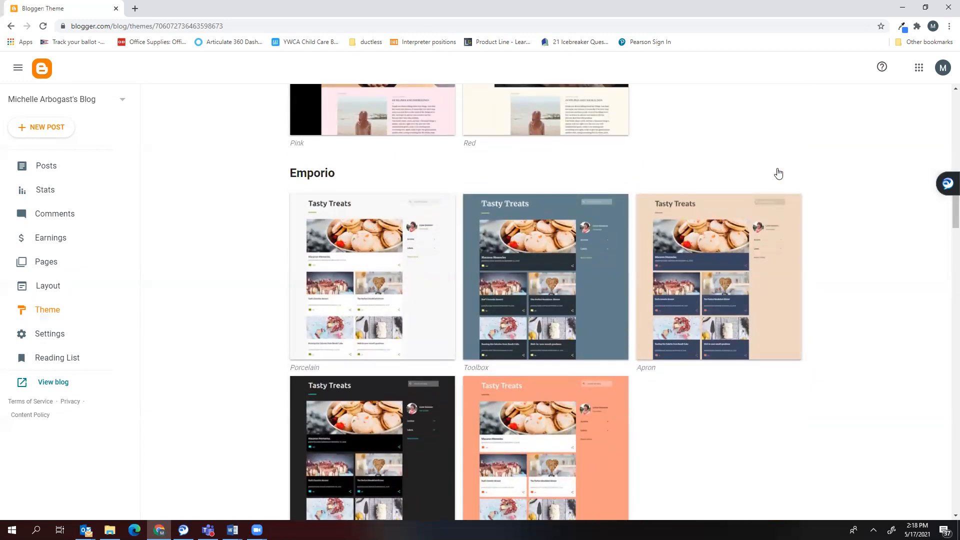
pyautogui.scroll(-2, 779, 172)
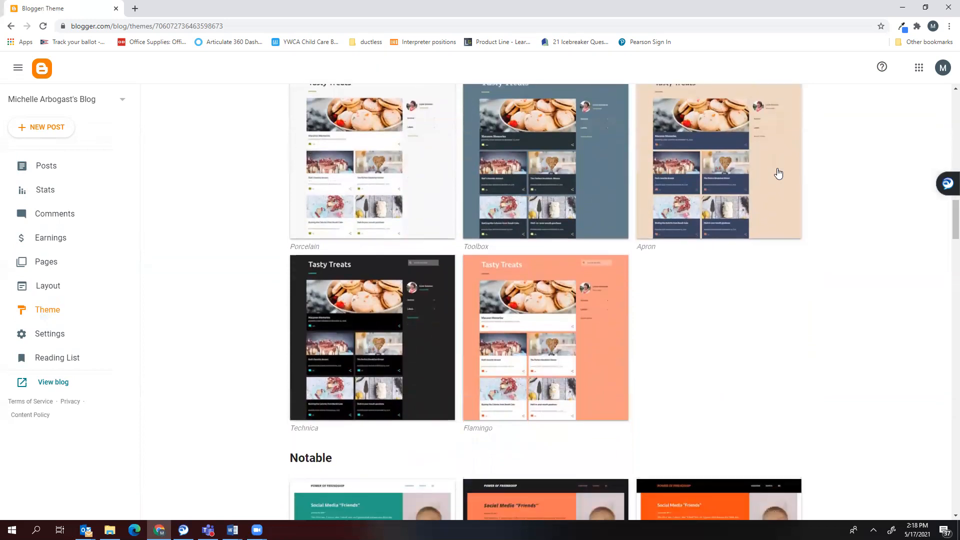
pyautogui.scroll(-6, 778, 172)
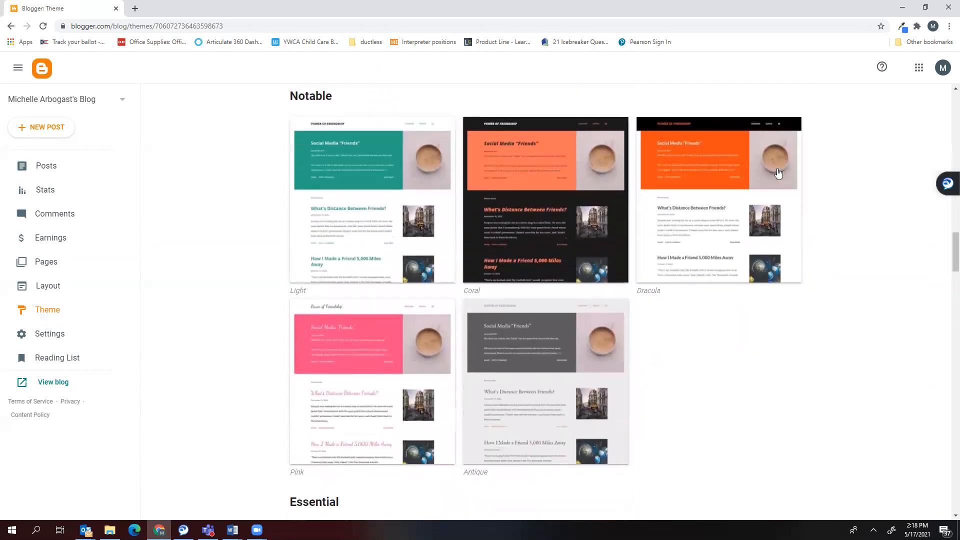
pyautogui.scroll(-1, 779, 172)
pyautogui.scroll(-7, 779, 172)
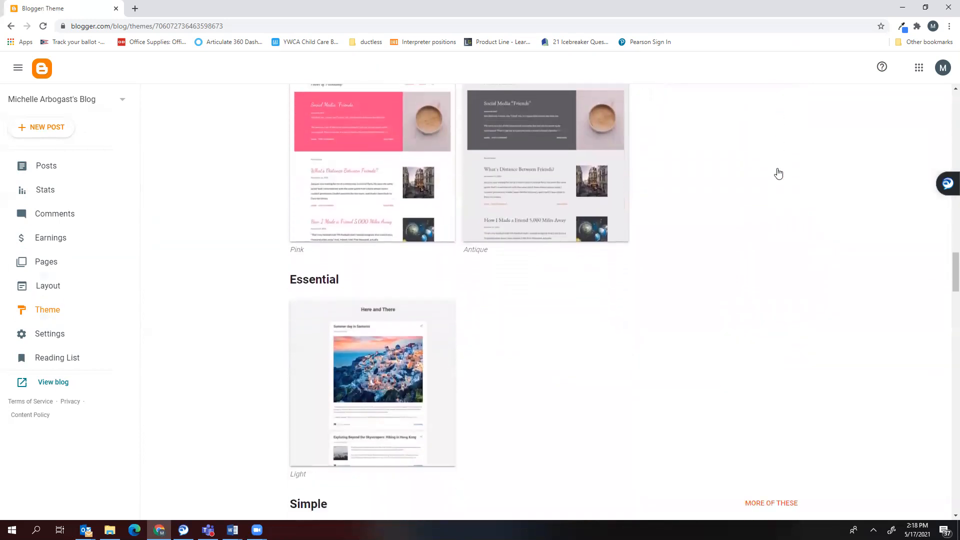
pyautogui.scroll(-2, 779, 173)
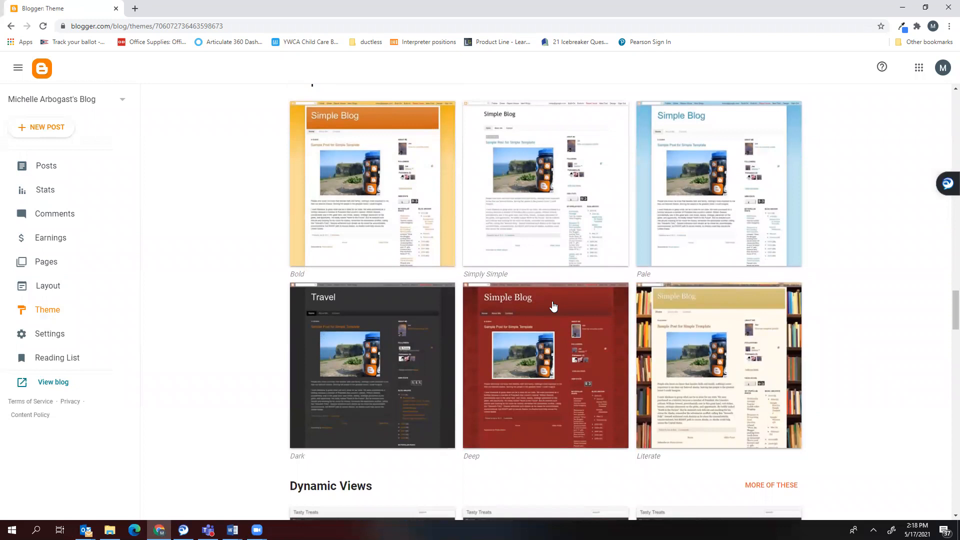
pyautogui.click(553, 306)
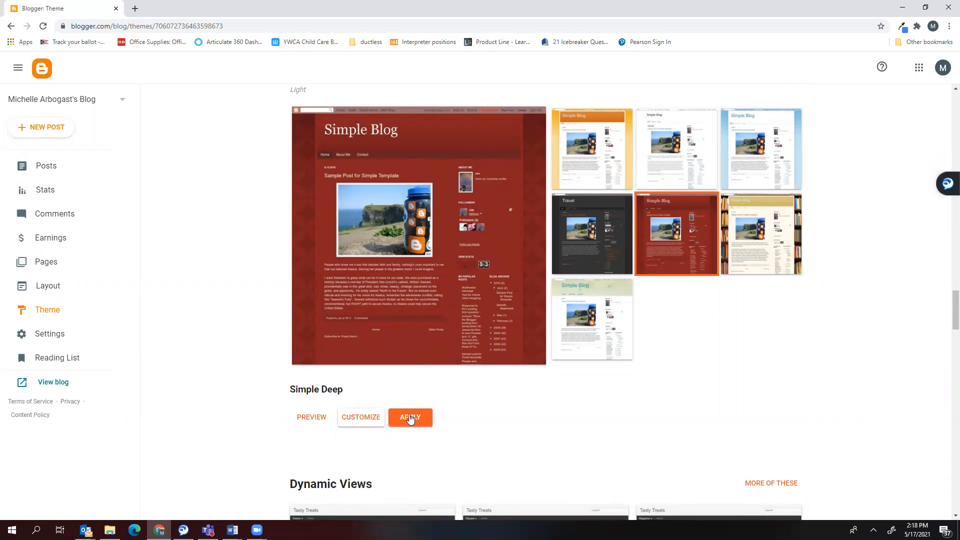
pyautogui.click(357, 417)
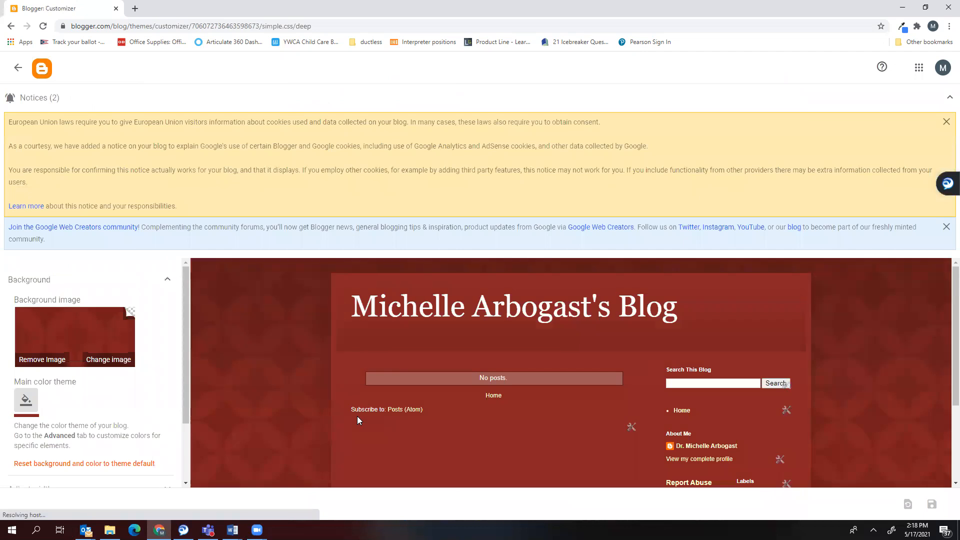
# Step: Review the Simple Deep theme preview from header to footer and dismiss the European Union cookies notice
pyautogui.scroll(-3, 749, 320)
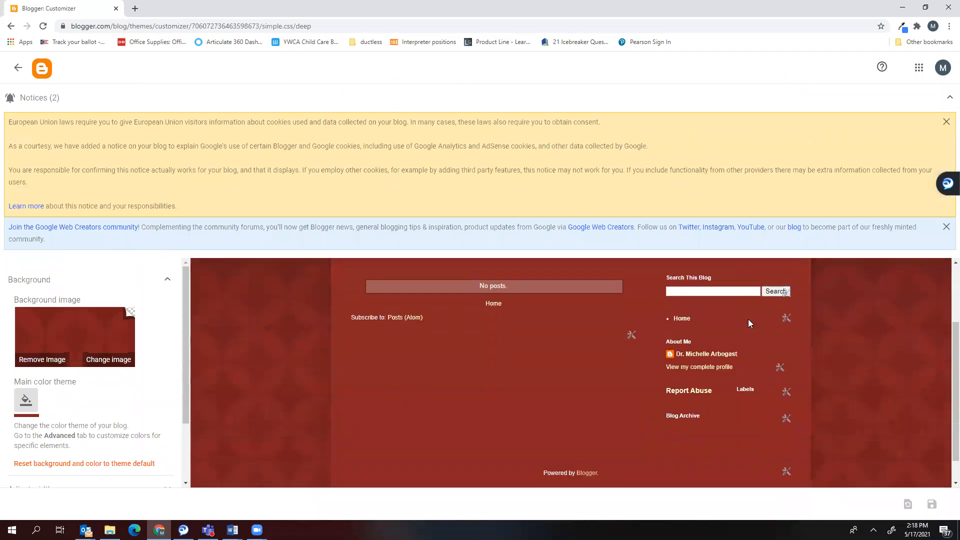
pyautogui.scroll(2, 749, 320)
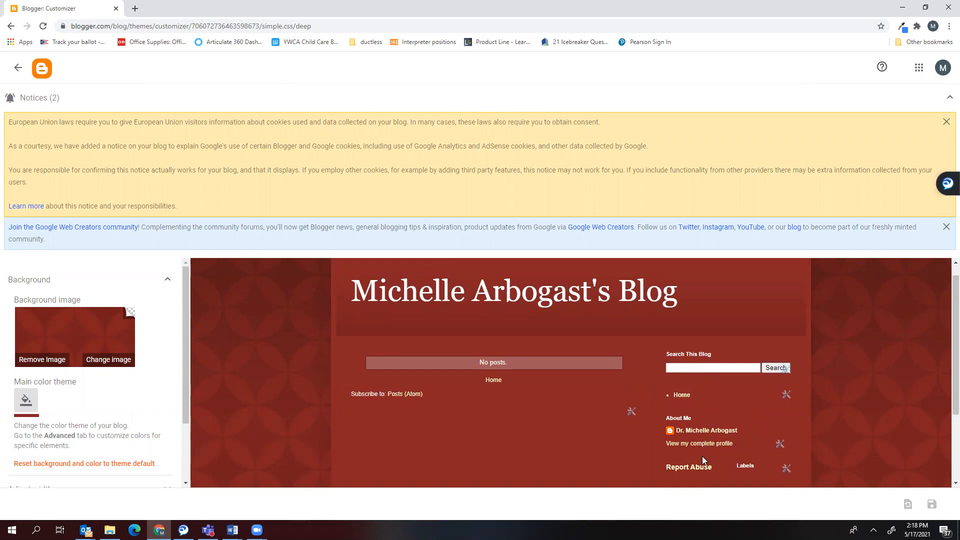
pyautogui.scroll(-2, 702, 457)
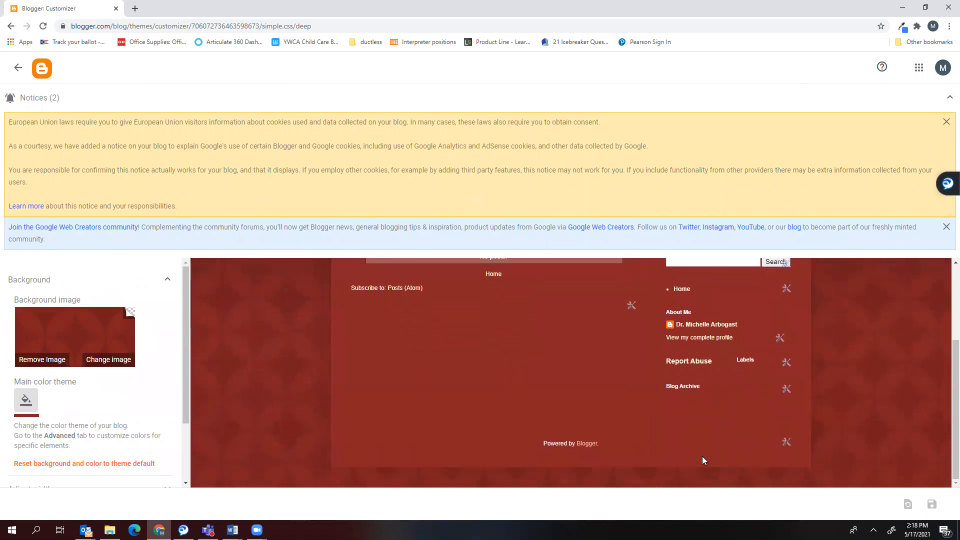
pyautogui.scroll(3, 702, 457)
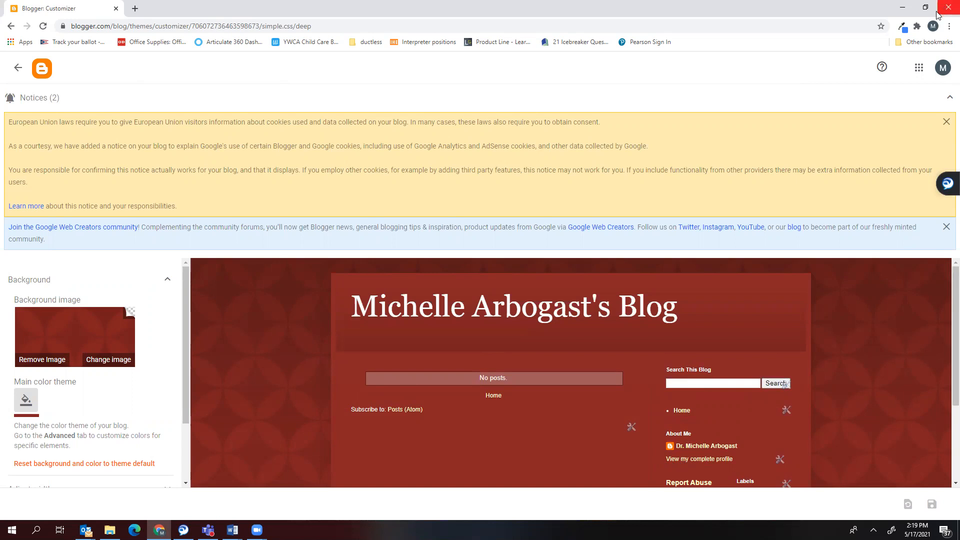
pyautogui.click(946, 123)
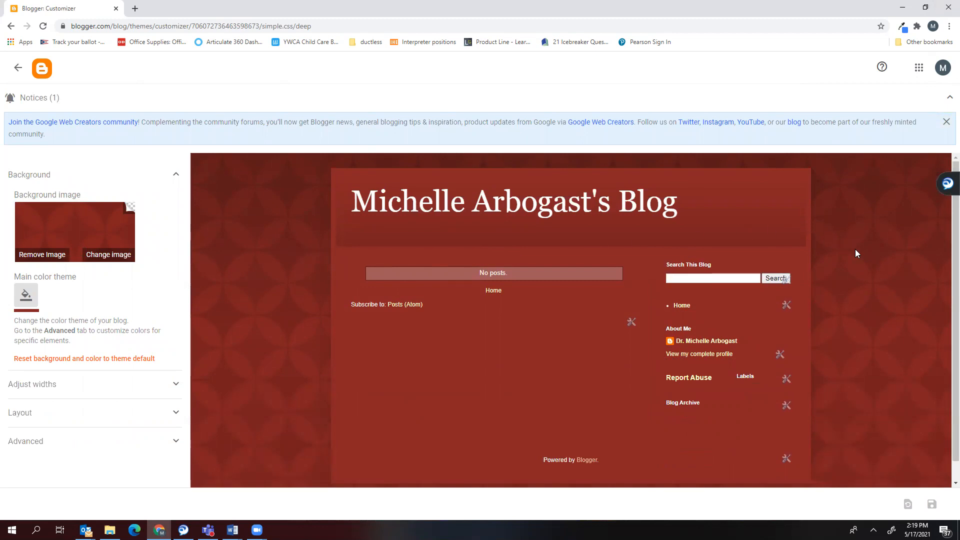
pyautogui.scroll(-1, 857, 258)
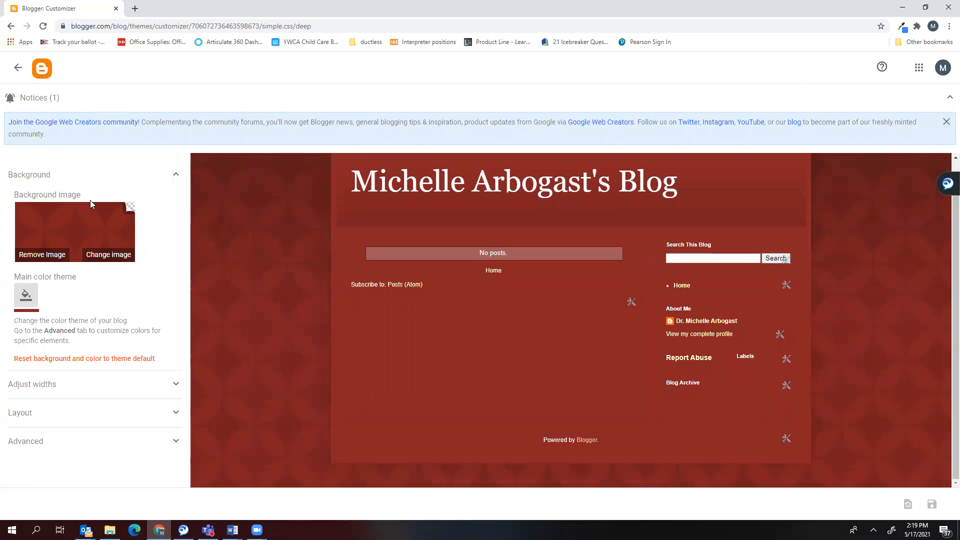
# Step: Return to the theme gallery and apply the Simple Deep theme, accepting that hidden gadgets may become visible
pyautogui.click(18, 67)
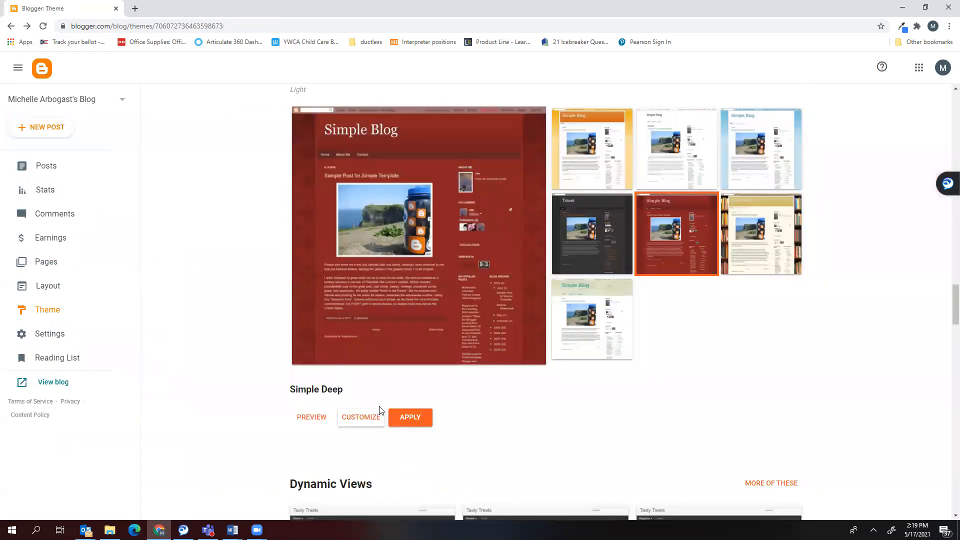
pyautogui.click(411, 420)
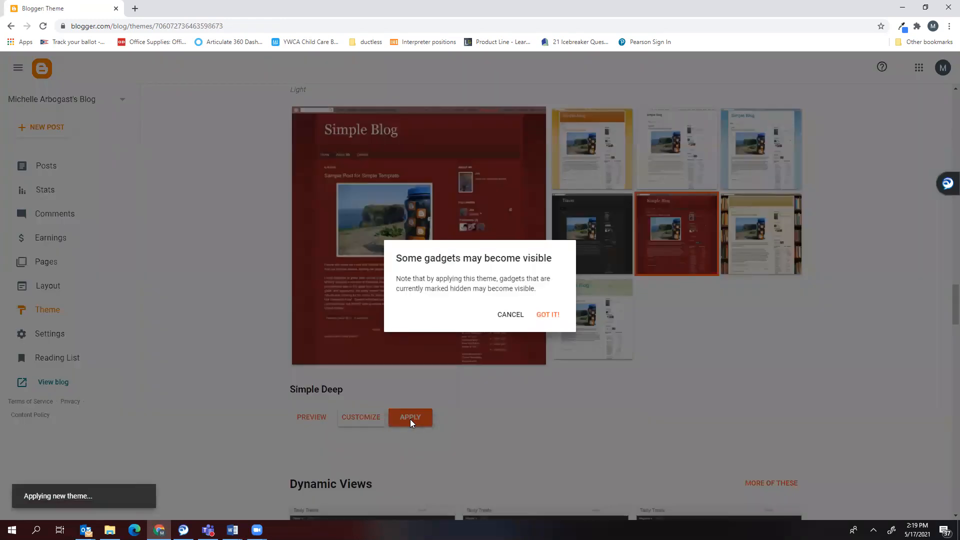
pyautogui.click(549, 315)
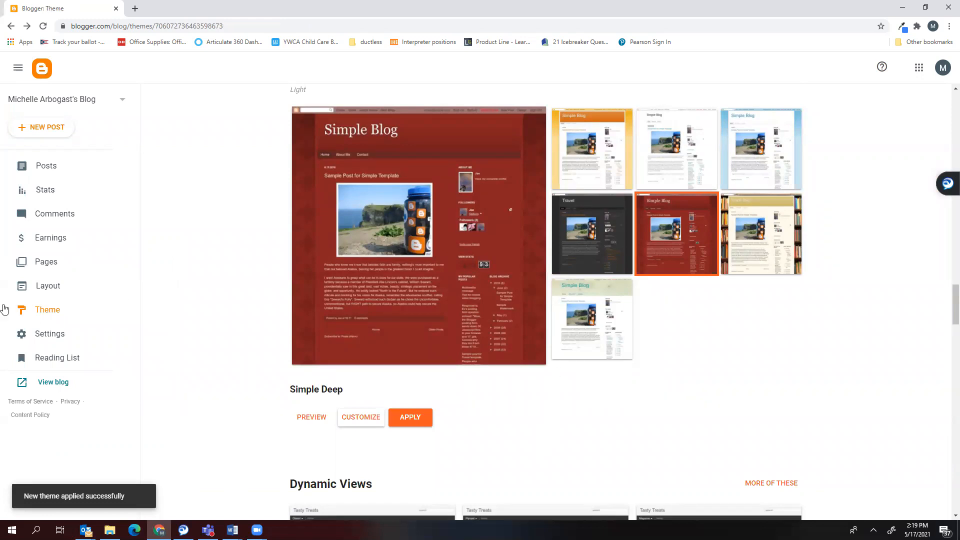
# Step: Open the blog's layout and look through its gadgets from the Navbar to the Main and sidebar-right-1 sections
pyautogui.click(45, 287)
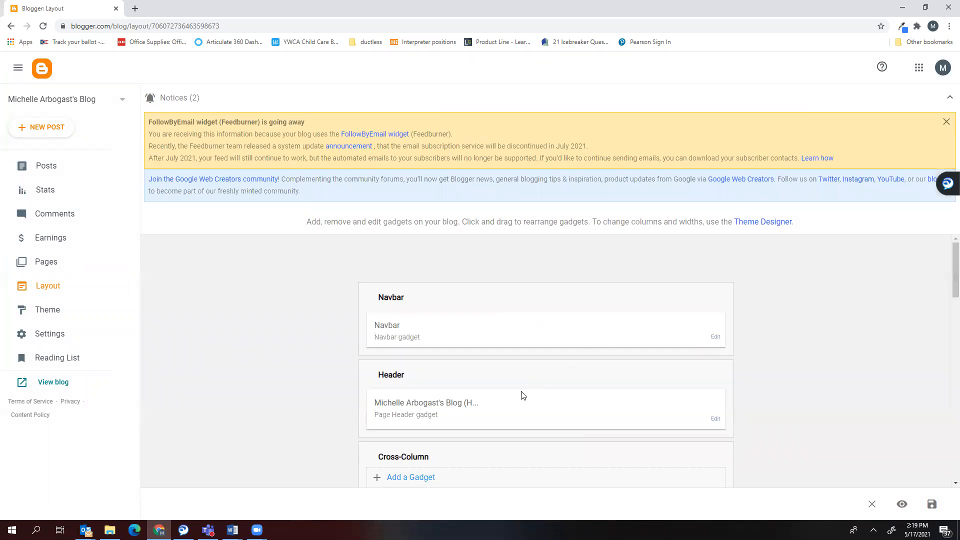
pyautogui.scroll(-3, 521, 395)
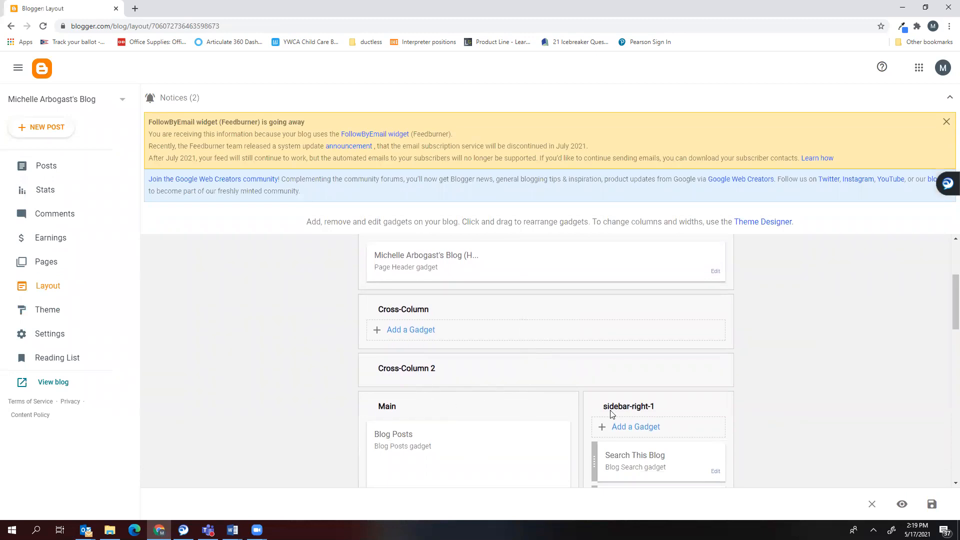
pyautogui.scroll(-2, 614, 411)
pyautogui.scroll(2, 614, 411)
pyautogui.scroll(-3, 614, 411)
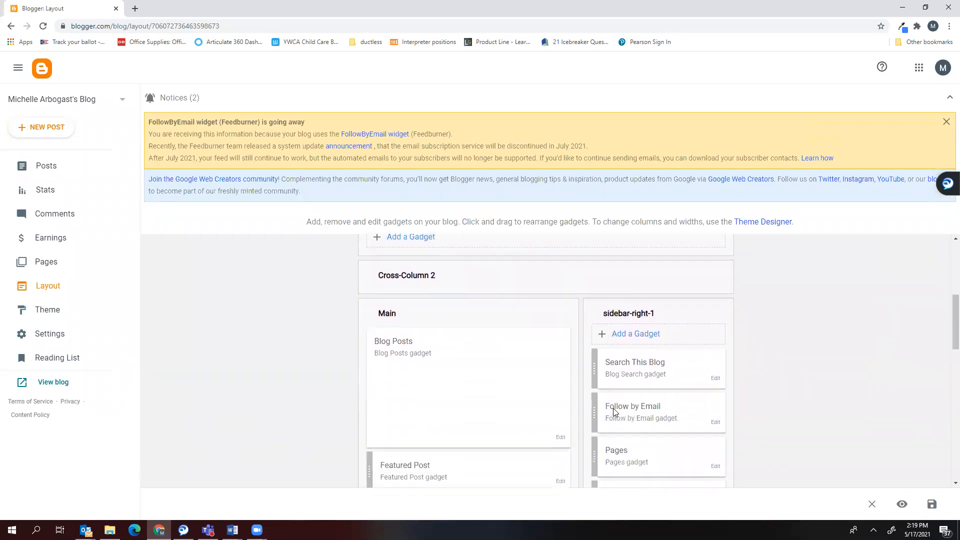
pyautogui.scroll(-1, 615, 411)
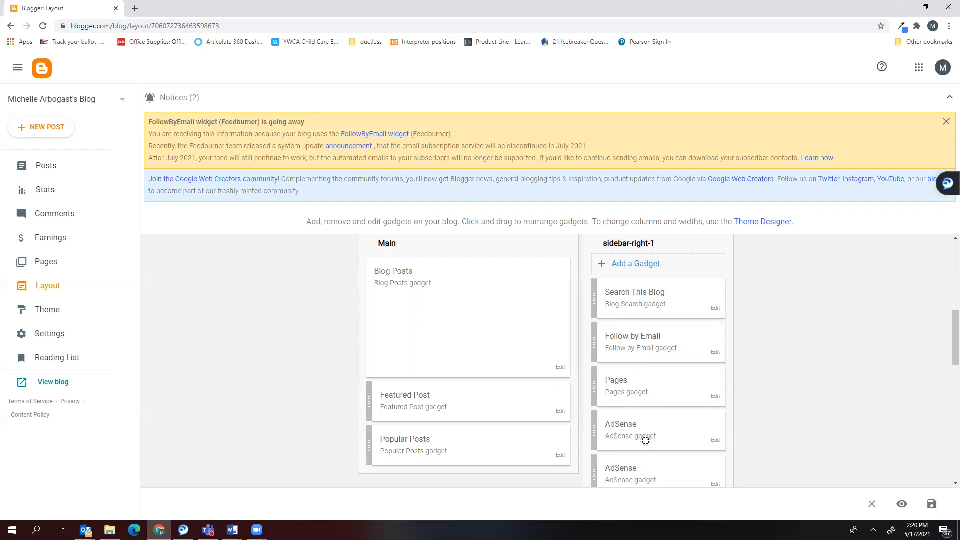
# Step: Open the Follow by Email gadget's configuration, inspect its FeedBurner URL field and close it without changes
pyautogui.click(716, 353)
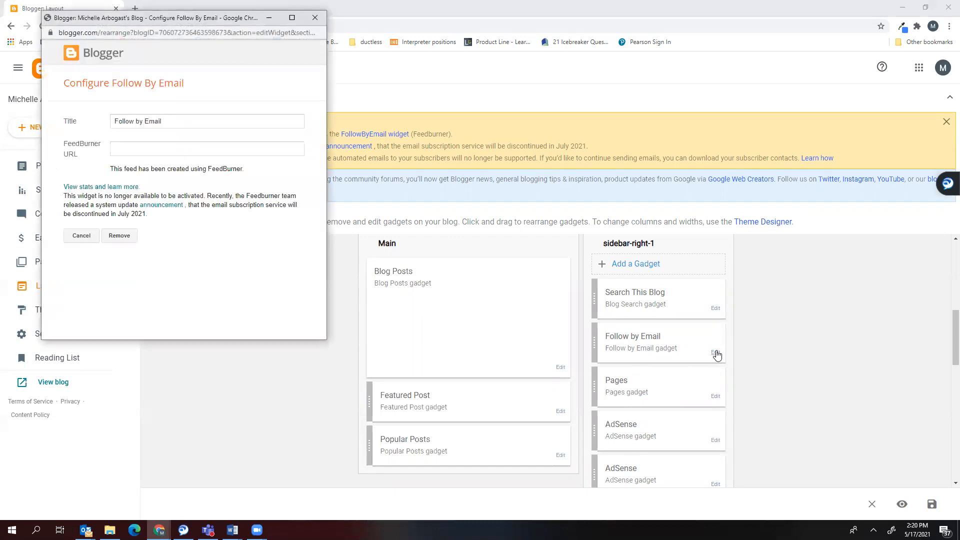
pyautogui.click(127, 148)
pyautogui.click(128, 148)
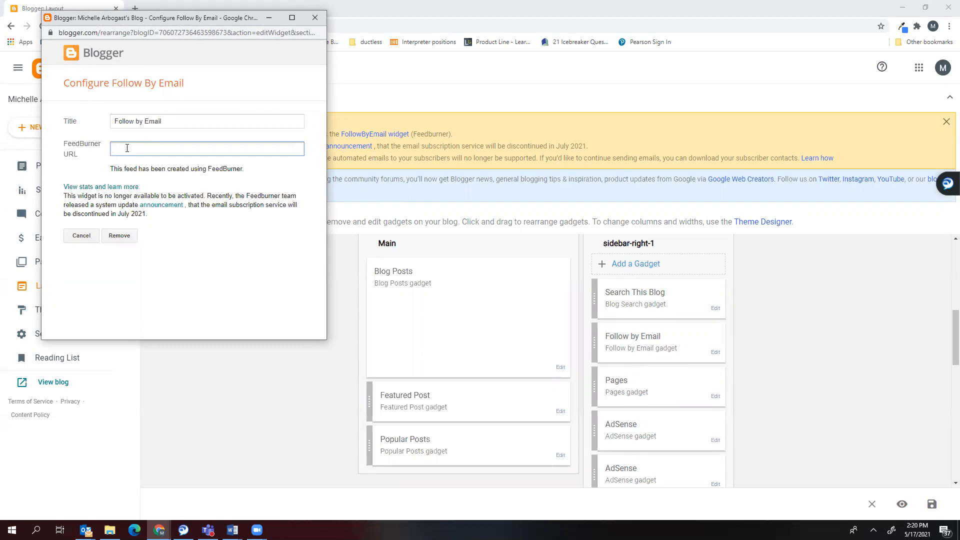
pyautogui.click(315, 19)
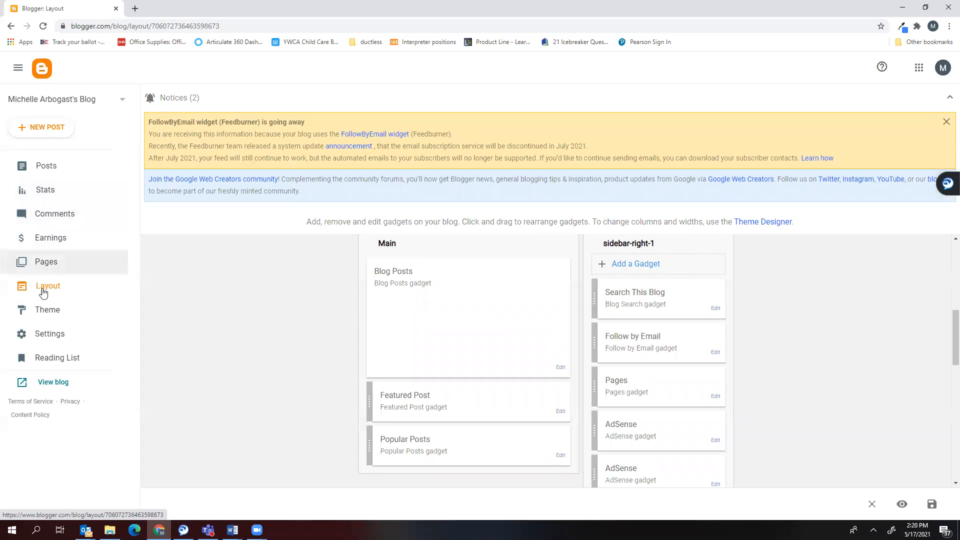
# Step: Open the blog's settings and turn off its visibility to search engines
pyautogui.click(45, 335)
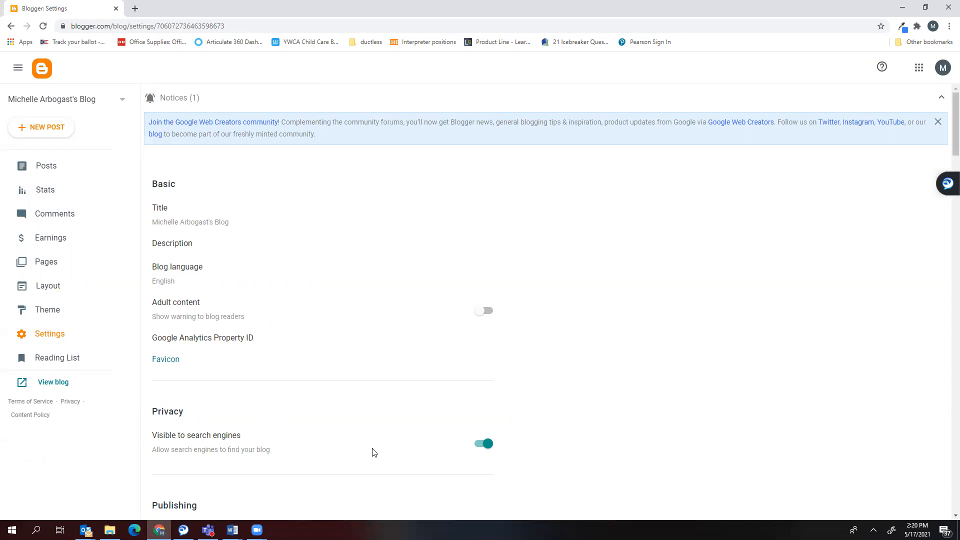
pyautogui.click(485, 444)
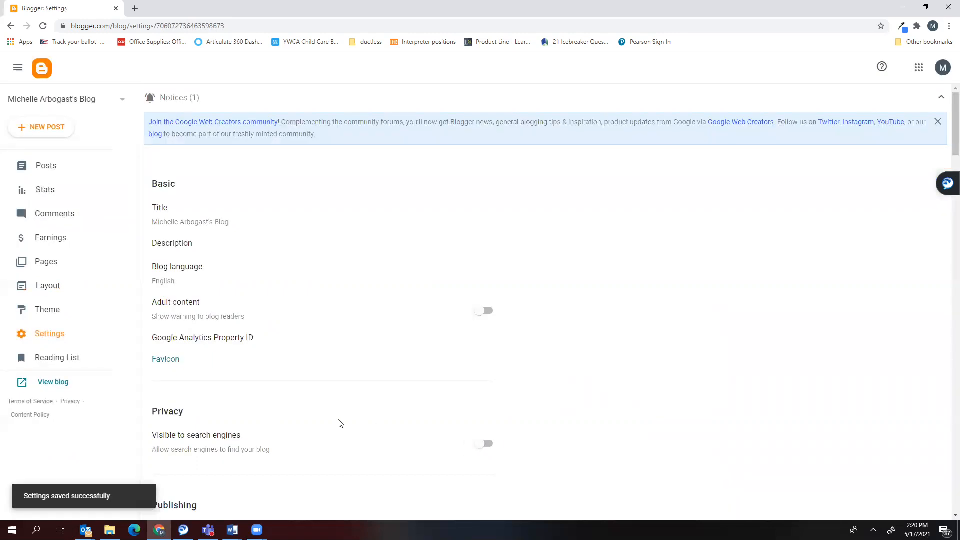
# Step: Look through the blog settings from Publishing, HTTPS and Permissions to Posts, Comments and Email, and return to the Basic section
pyautogui.scroll(-4, 340, 424)
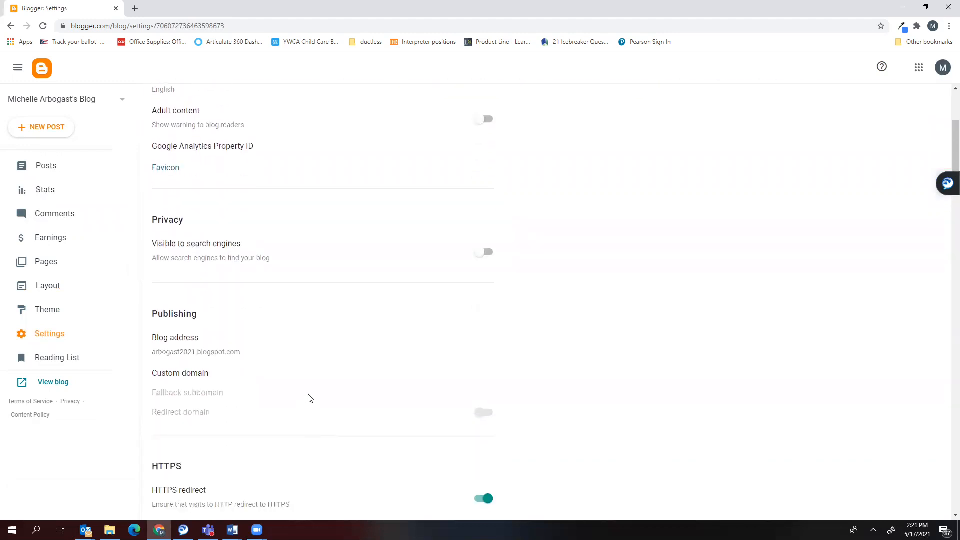
pyautogui.scroll(-5, 310, 398)
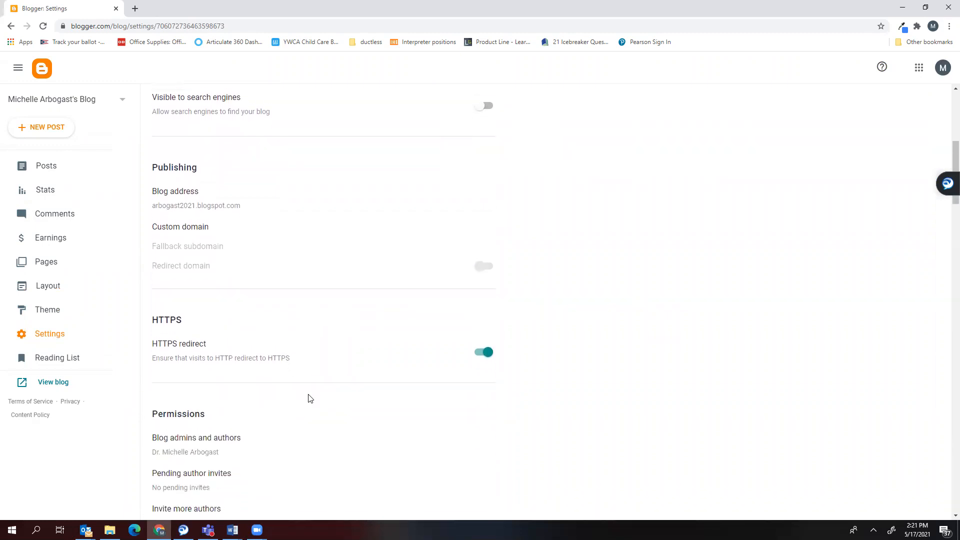
pyautogui.scroll(-2, 310, 399)
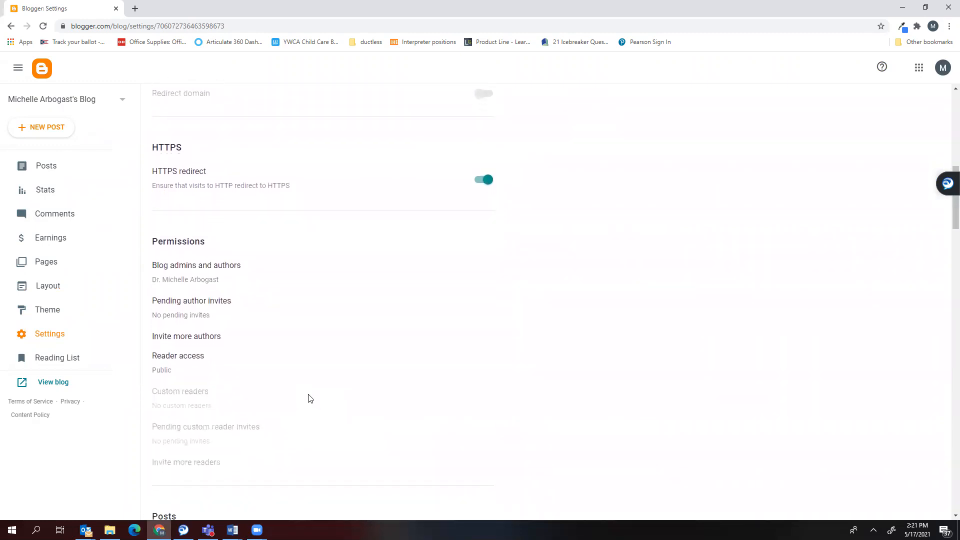
pyautogui.scroll(-3, 310, 399)
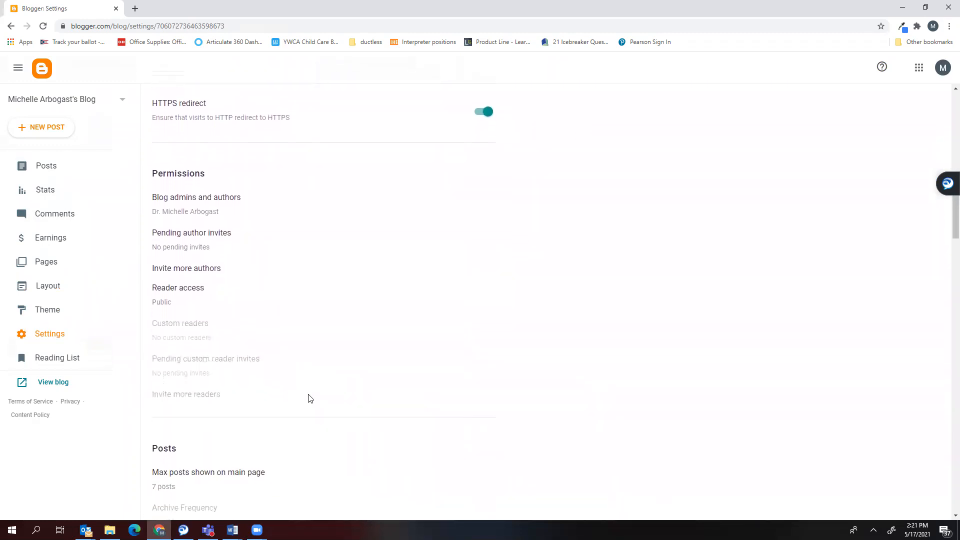
pyautogui.scroll(-3, 310, 398)
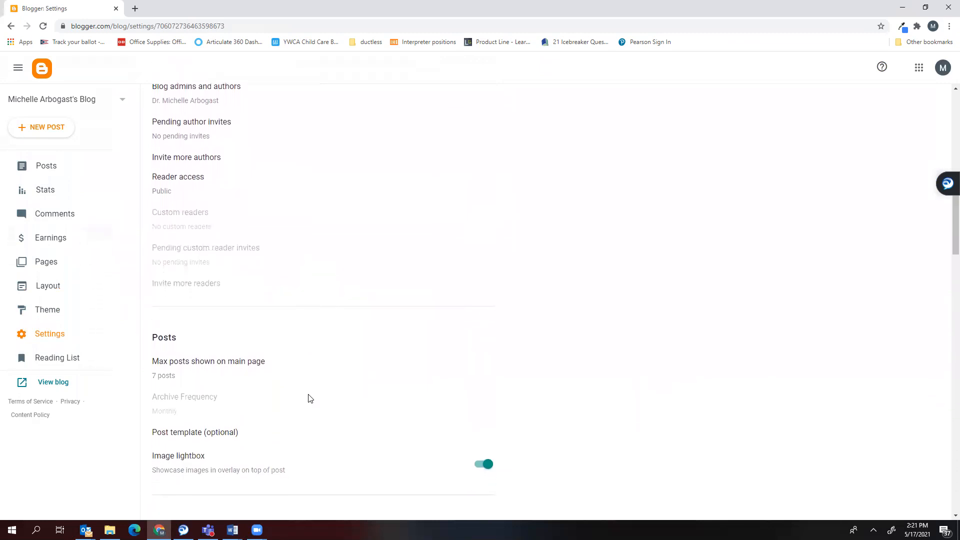
pyautogui.scroll(-2, 310, 399)
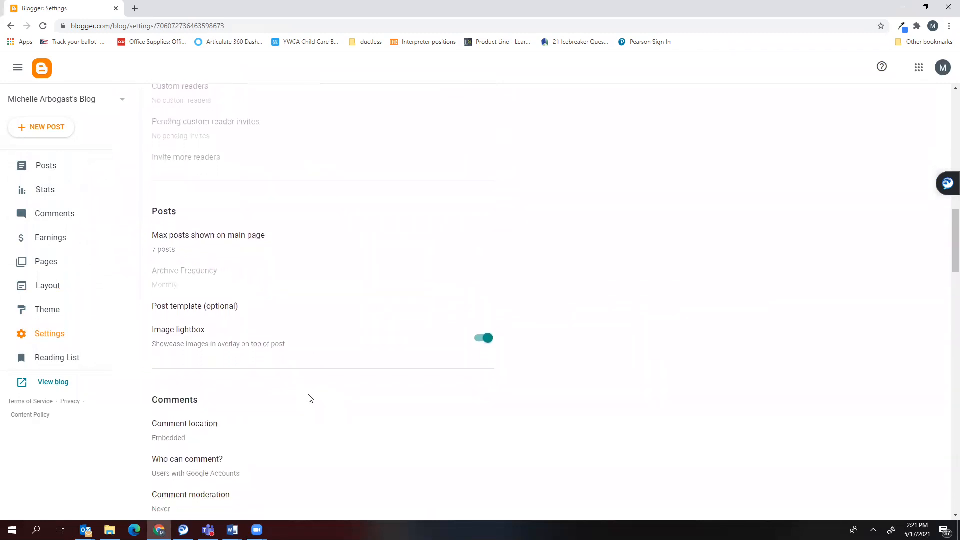
pyautogui.scroll(-3, 310, 399)
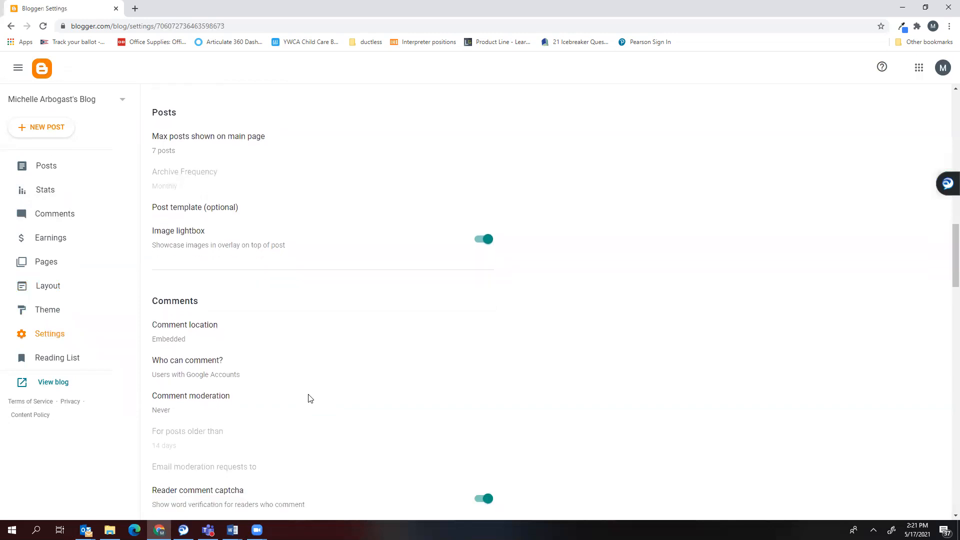
pyautogui.scroll(-1, 310, 398)
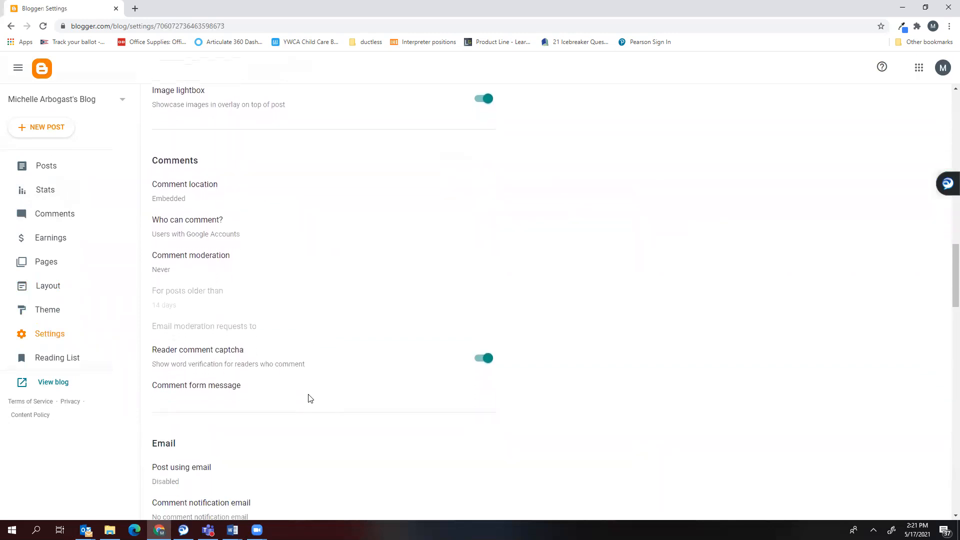
pyautogui.scroll(8, 310, 398)
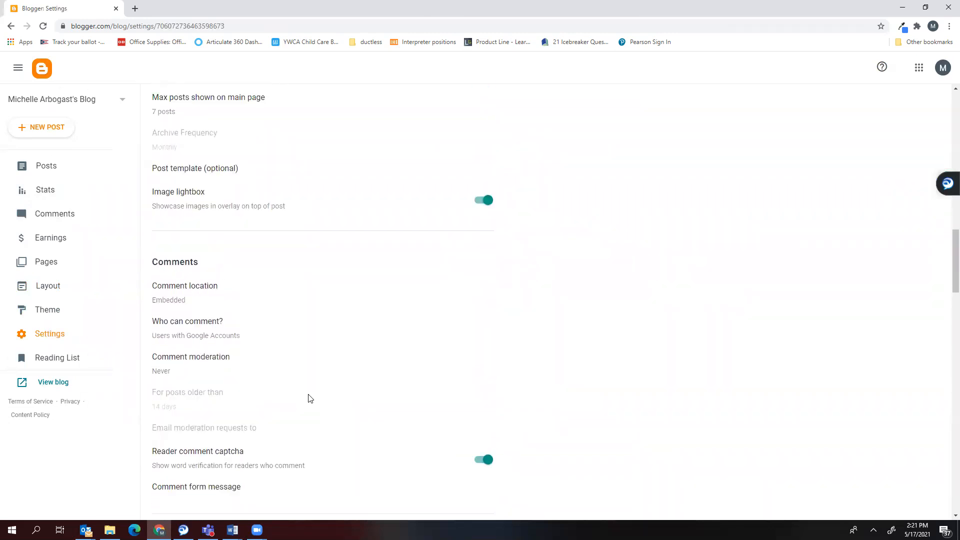
pyautogui.scroll(8, 311, 399)
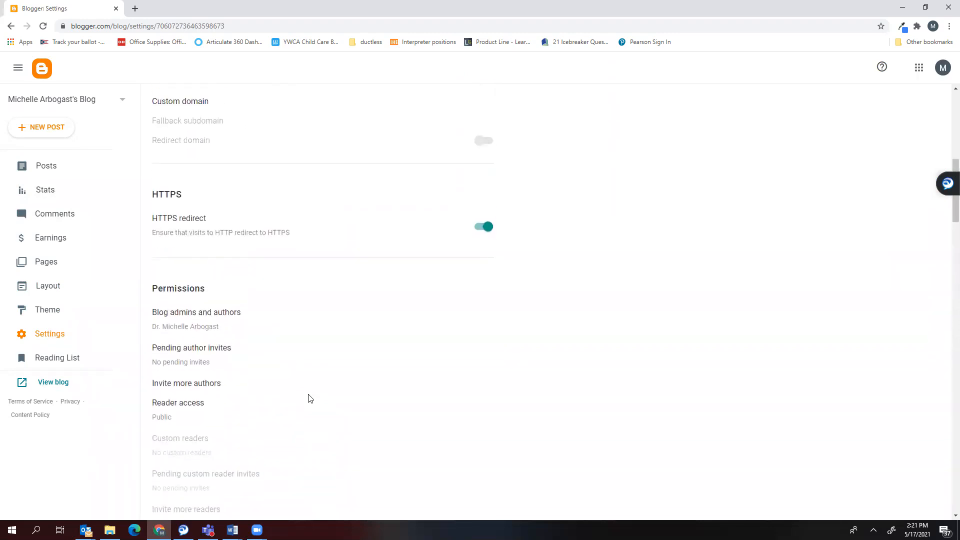
pyautogui.scroll(3, 310, 398)
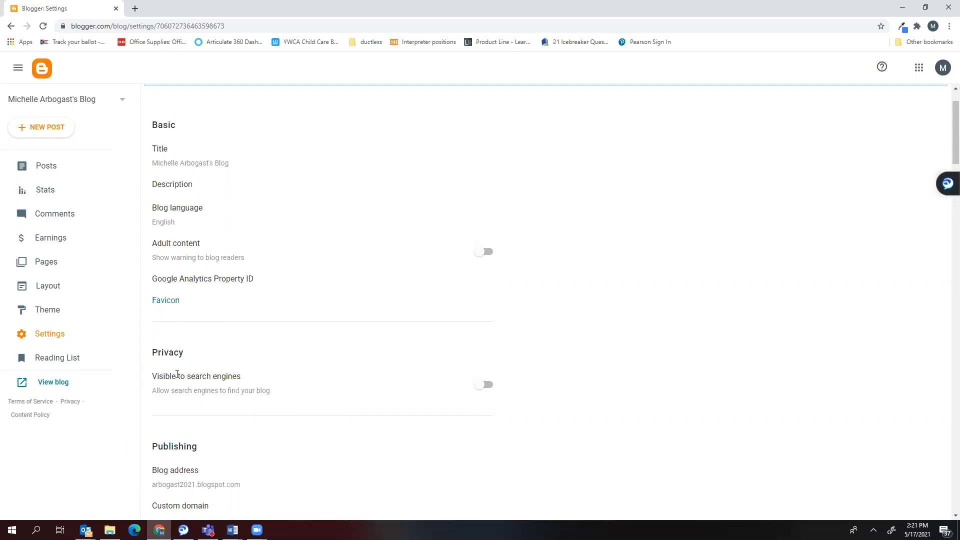
# Step: Open the blog's list of posts and dismiss the Google Web Creators and FollowByEmail notices
pyautogui.click(47, 168)
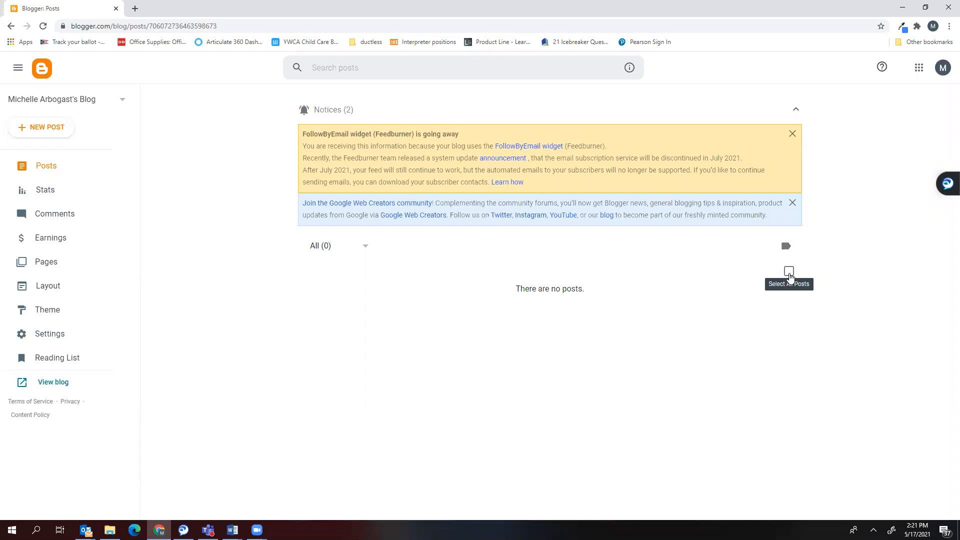
pyautogui.click(793, 205)
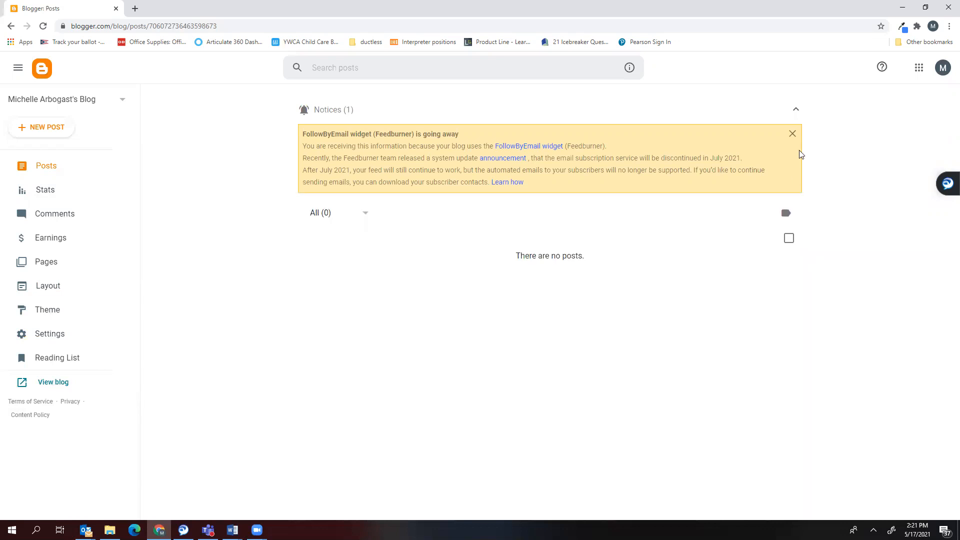
pyautogui.click(793, 135)
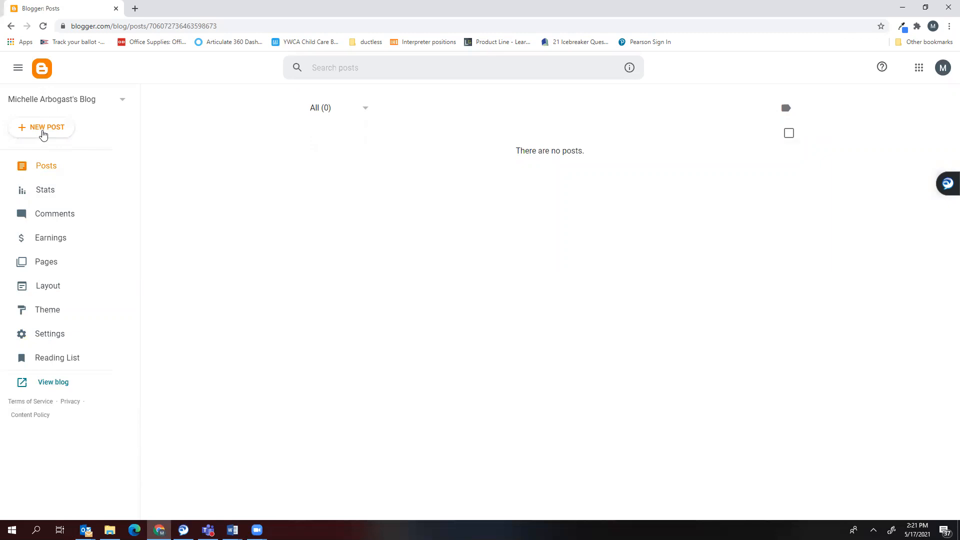
# Step: Create a new post and write "My Technology Views" in its body with "EDU120" on the line below
pyautogui.click(43, 129)
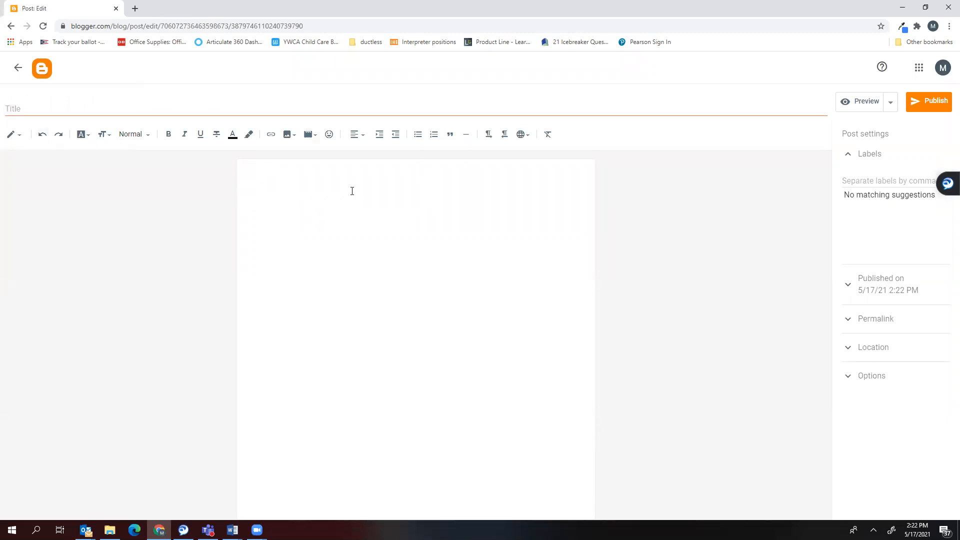
pyautogui.click(285, 195)
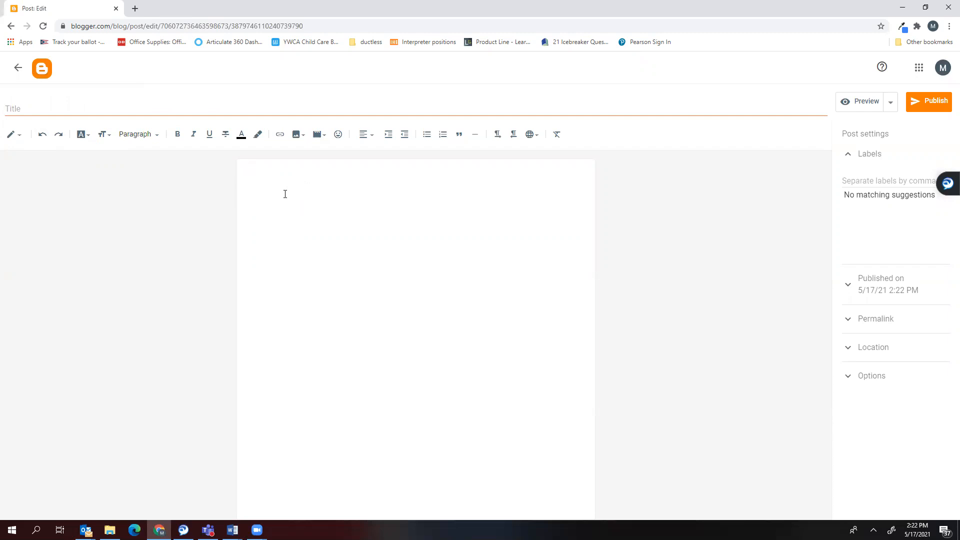
pyautogui.write('My Technology ')
pyautogui.write('Views ')
pyautogui.write('EDU')
pyautogui.write('120')
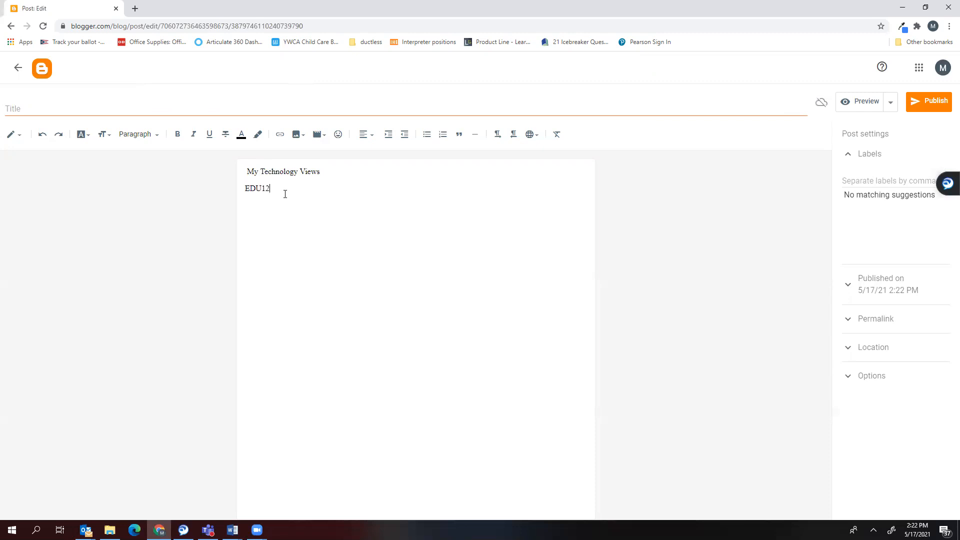
# Step: Leave a blank line below "EDU120" and write "Here is the place you would begin typing your blog." in the post body
pyautogui.press('Return')
pyautogui.press('Return')
pyautogui.write('Here is the place you would begin yo')
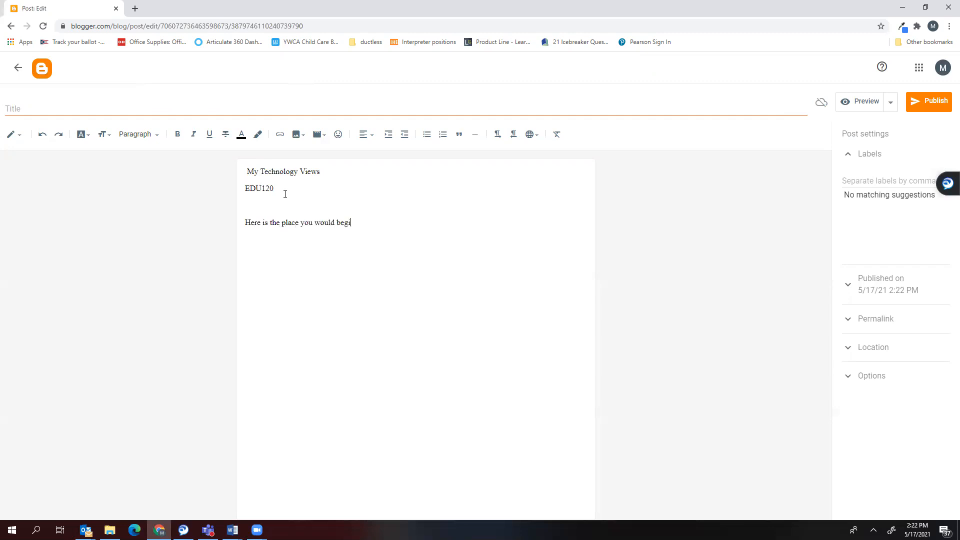
pyautogui.press('BackSpace')
pyautogui.press('BackSpace')
pyautogui.write('typing')
pyautogui.press('BackSpace')
pyautogui.press('BackSpace')
pyautogui.press('BackSpace')
pyautogui.write('ing your blog.')
# Step: Center the "My Technology Views" and "EDU120" lines of the post
pyautogui.moveTo(246, 172); pyautogui.dragTo(285, 184)
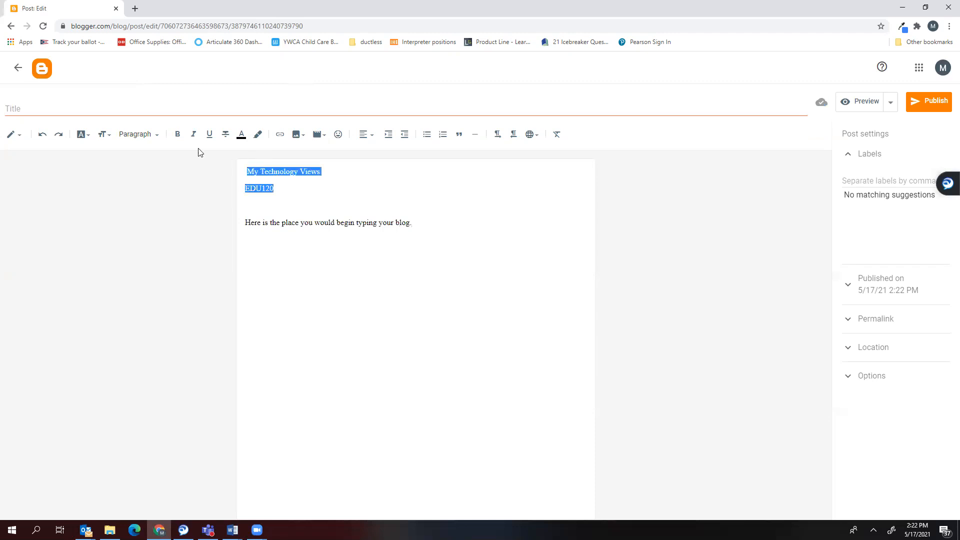
pyautogui.click(369, 140)
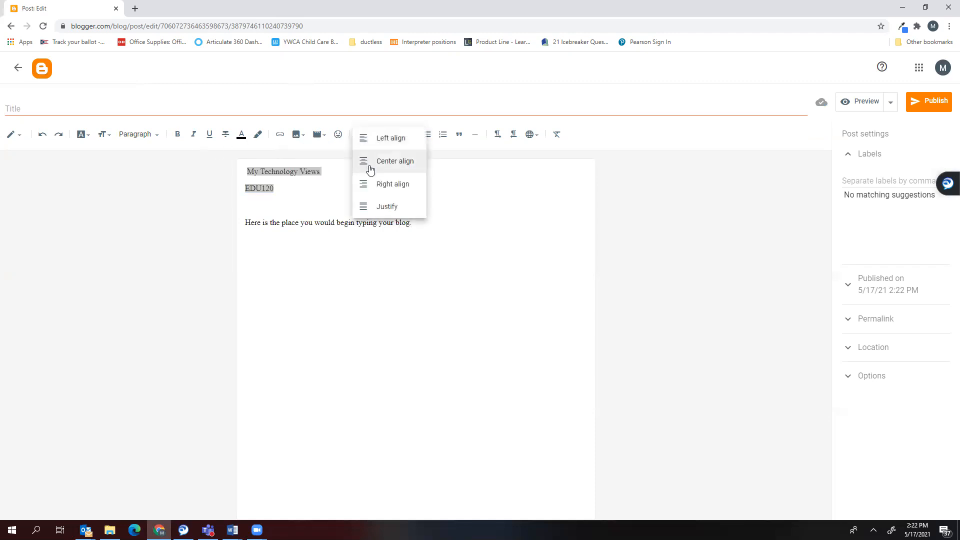
pyautogui.click(371, 168)
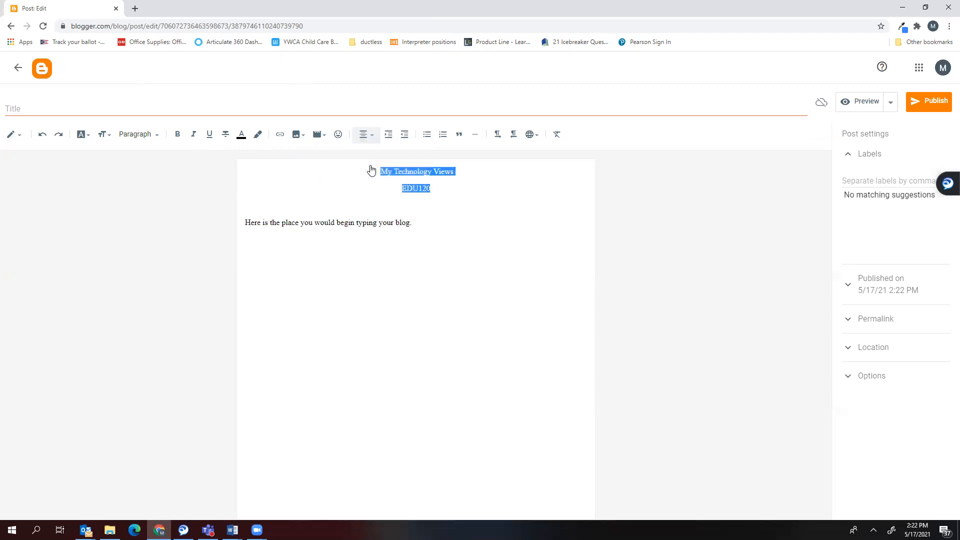
# Step: Make the words "Here is the place" bold in the post's opening sentence
pyautogui.click(252, 222)
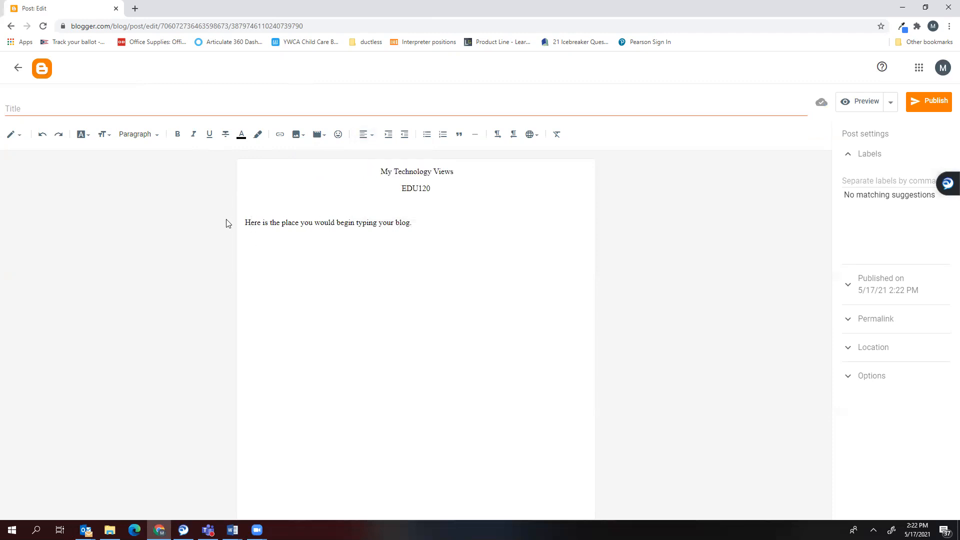
pyautogui.moveTo(245, 223); pyautogui.dragTo(300, 223)
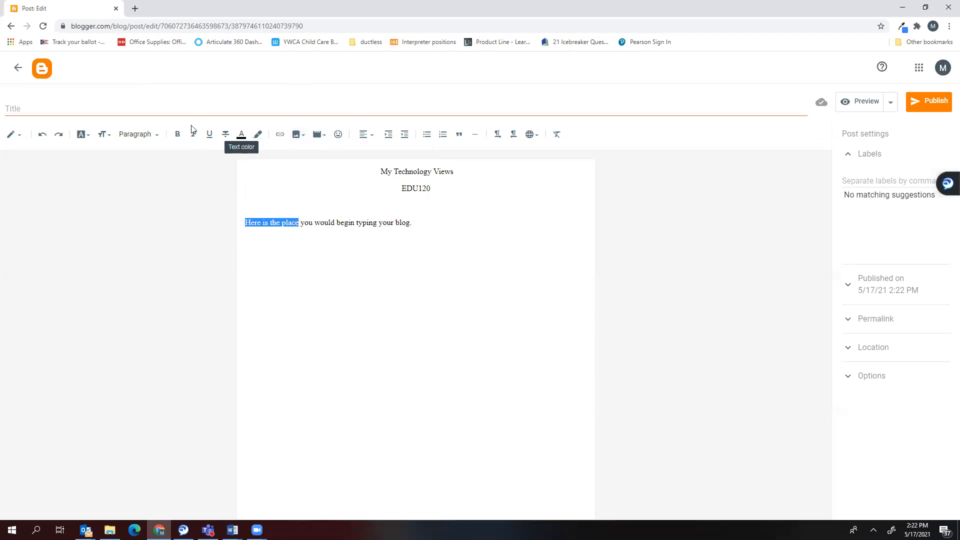
pyautogui.click(178, 134)
pyautogui.click(347, 253)
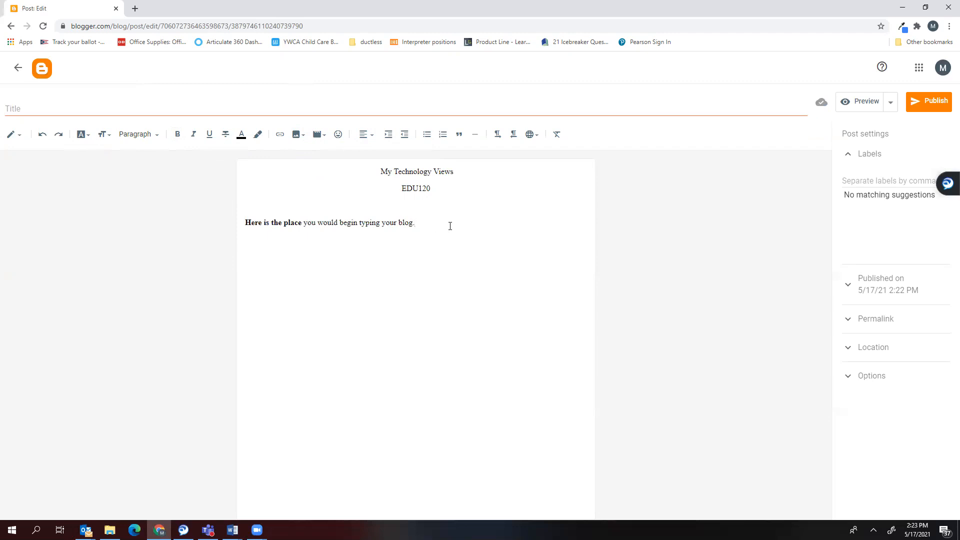
# Step: Preview the post, return to the editor, and review its reader comment options, location and permalink settings
pyautogui.click(855, 105)
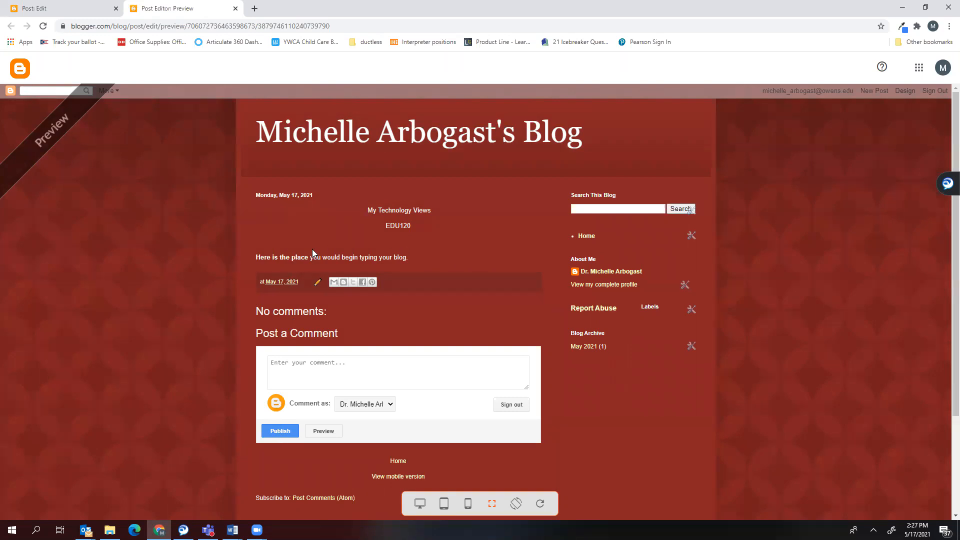
pyautogui.click(235, 8)
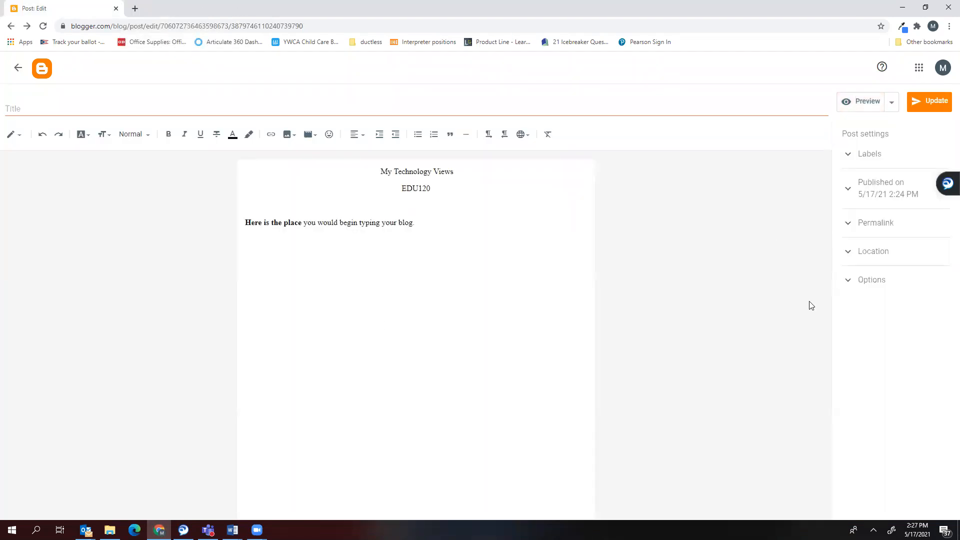
pyautogui.click(850, 285)
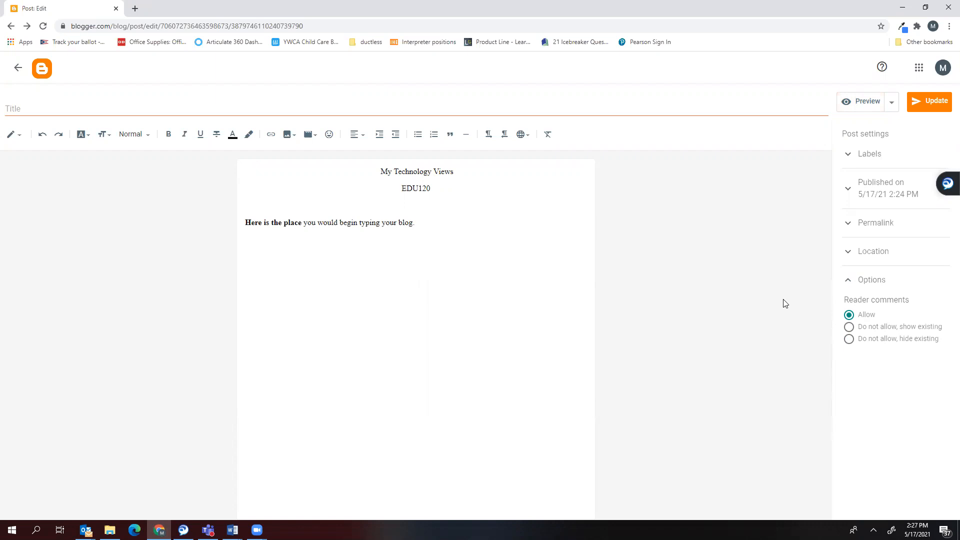
pyautogui.click(851, 252)
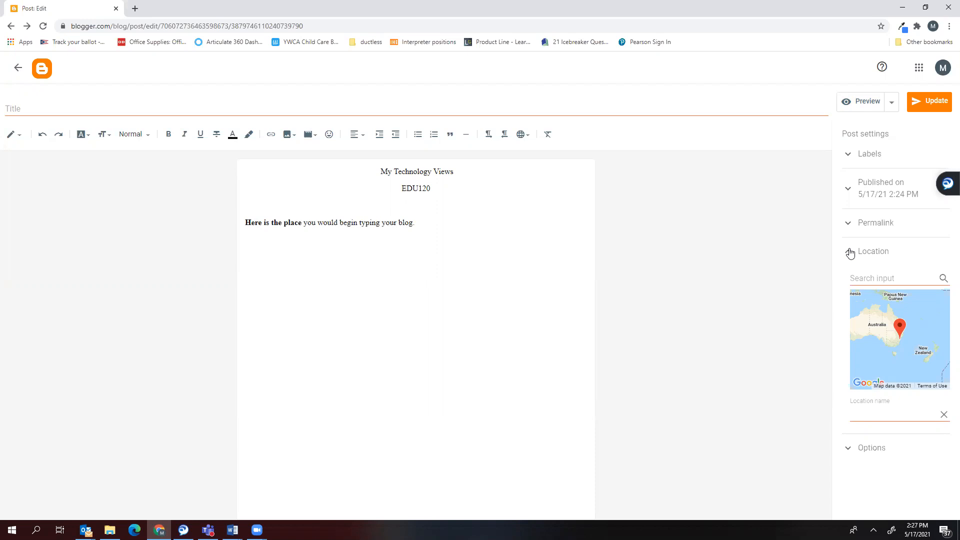
pyautogui.click(851, 225)
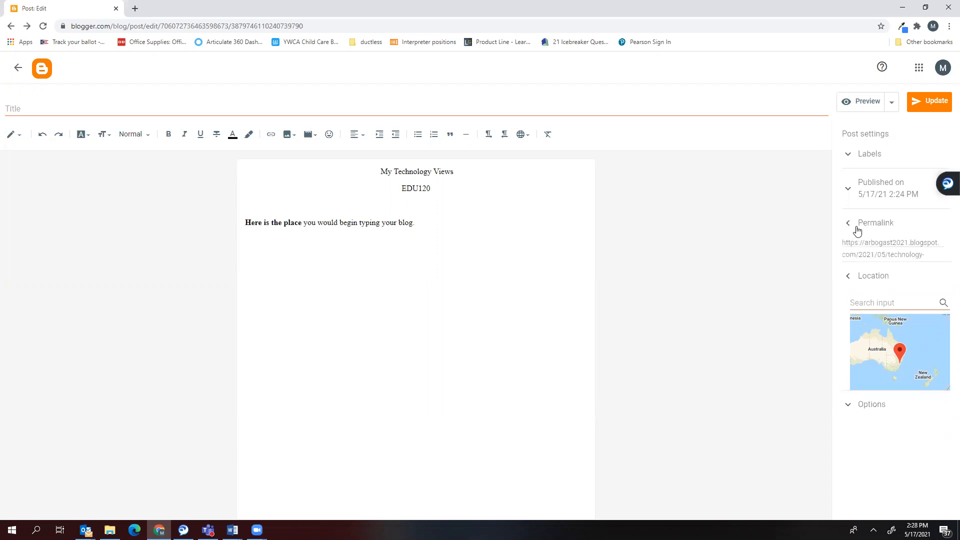
pyautogui.moveTo(841, 244); pyautogui.dragTo(889, 285)
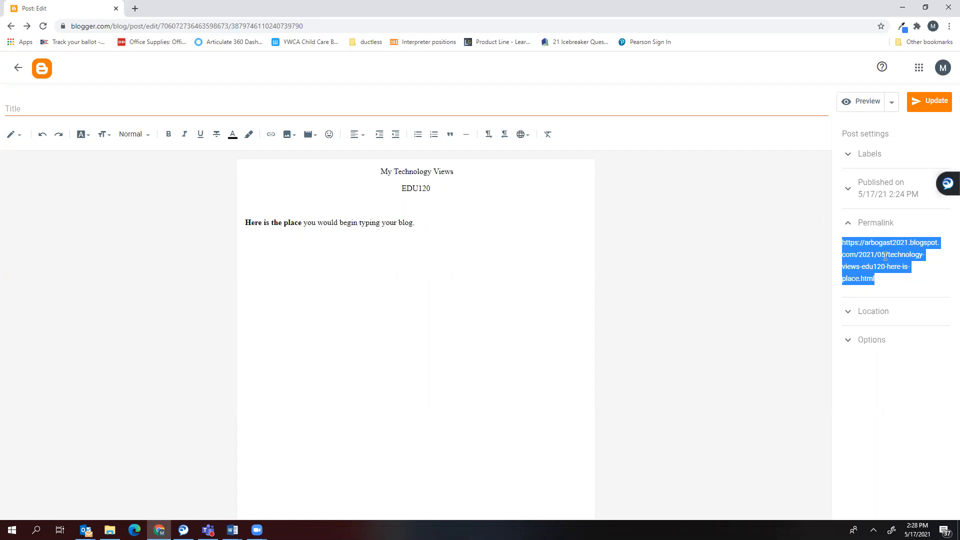
pyautogui.click(911, 402)
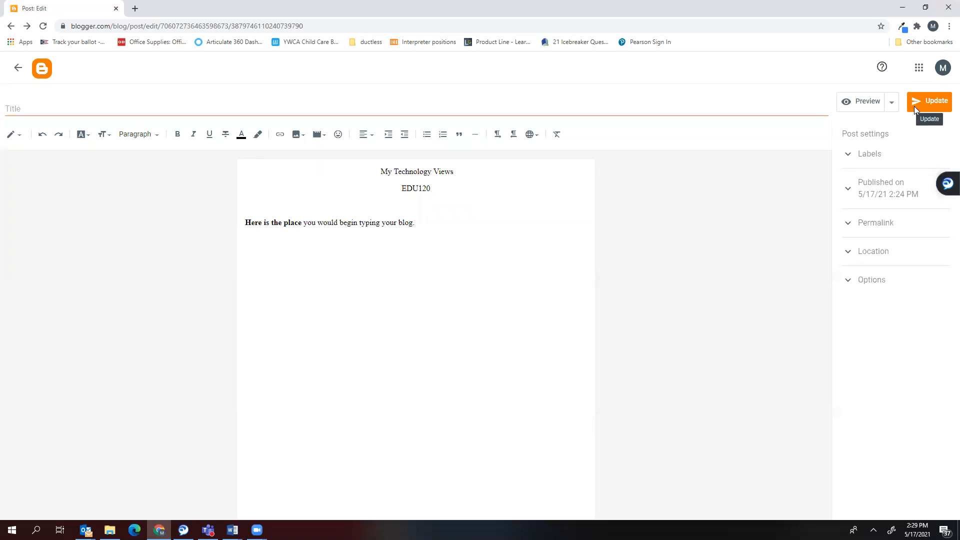
# Step: Add "I am adding more to this blog." after the existing sentence, preview the post, and return to the editor
pyautogui.click(431, 226)
pyautogui.write('I am adding more to this blog.')
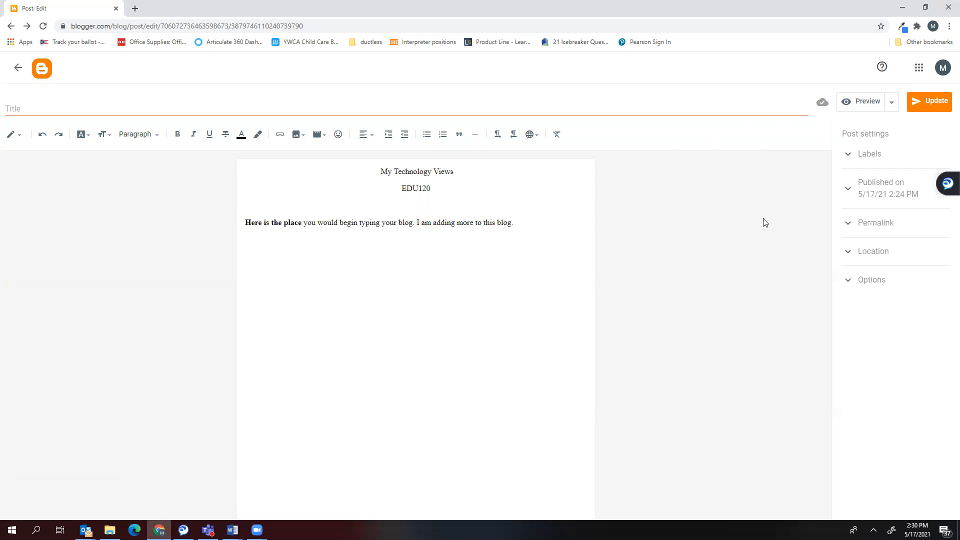
pyautogui.click(859, 104)
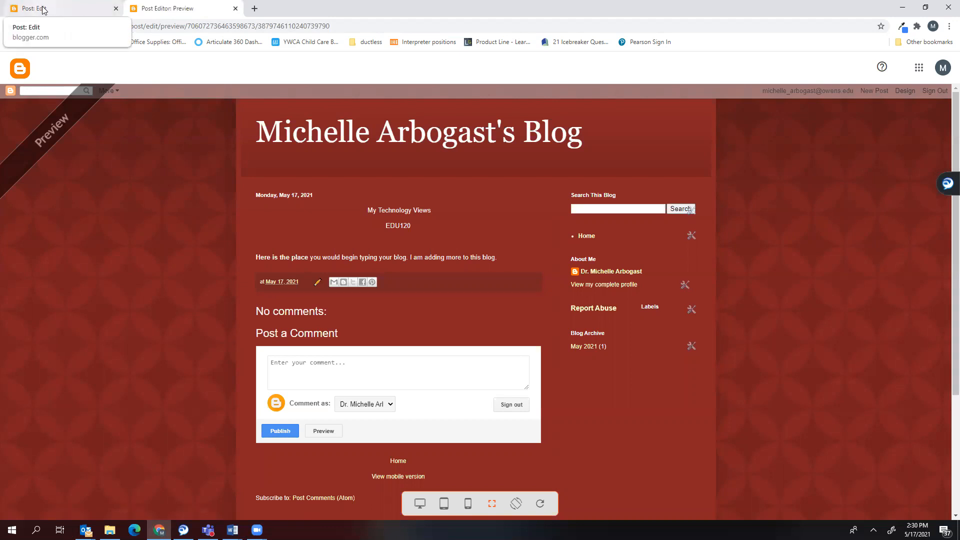
pyautogui.click(96, 10)
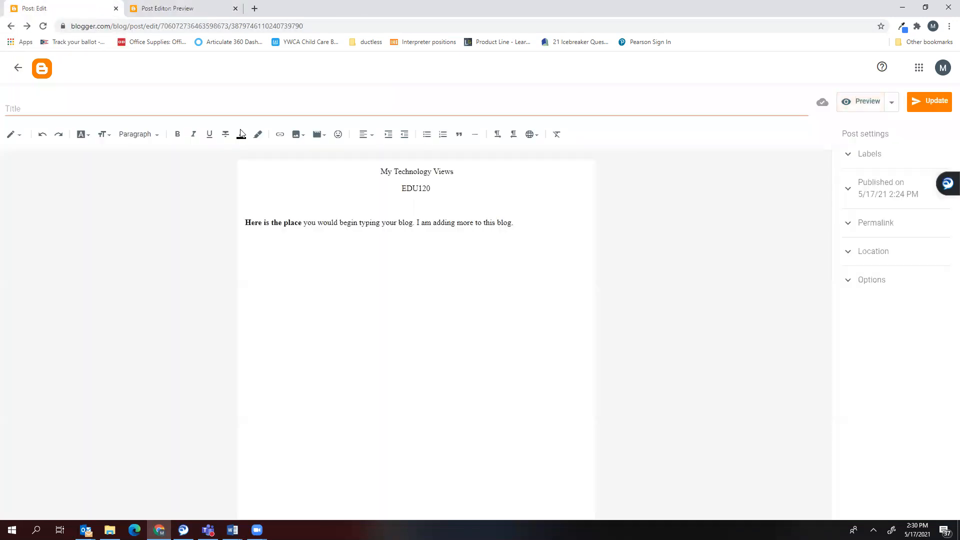
# Step: Copy the post's full permalink address and open it in a new browser tab
pyautogui.click(869, 226)
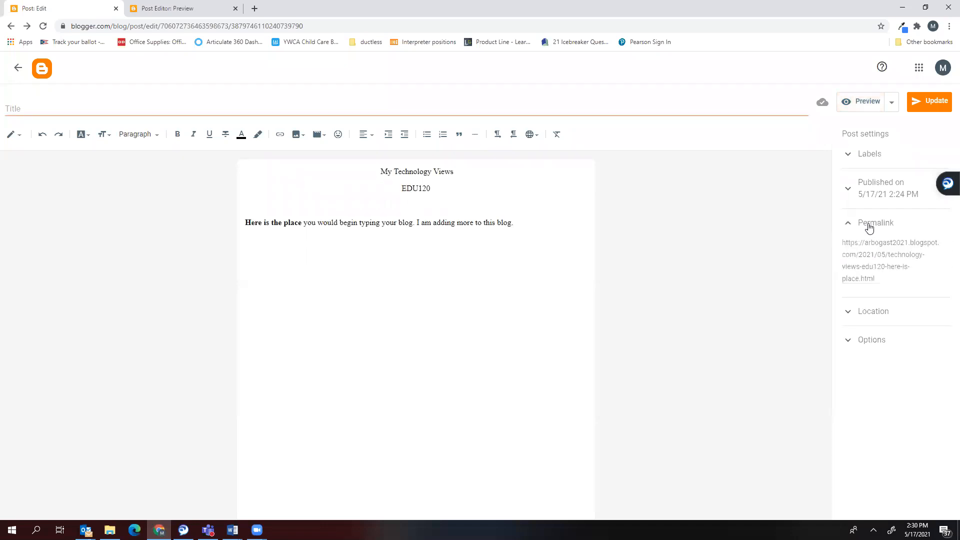
pyautogui.moveTo(842, 242); pyautogui.dragTo(888, 287)
pyautogui.hotkey('ctrl', 'c')
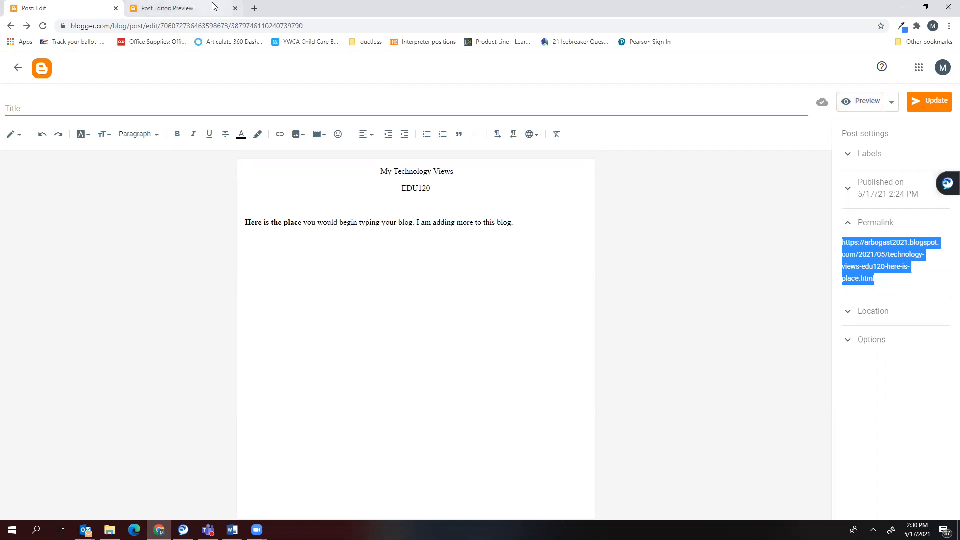
pyautogui.click(254, 10)
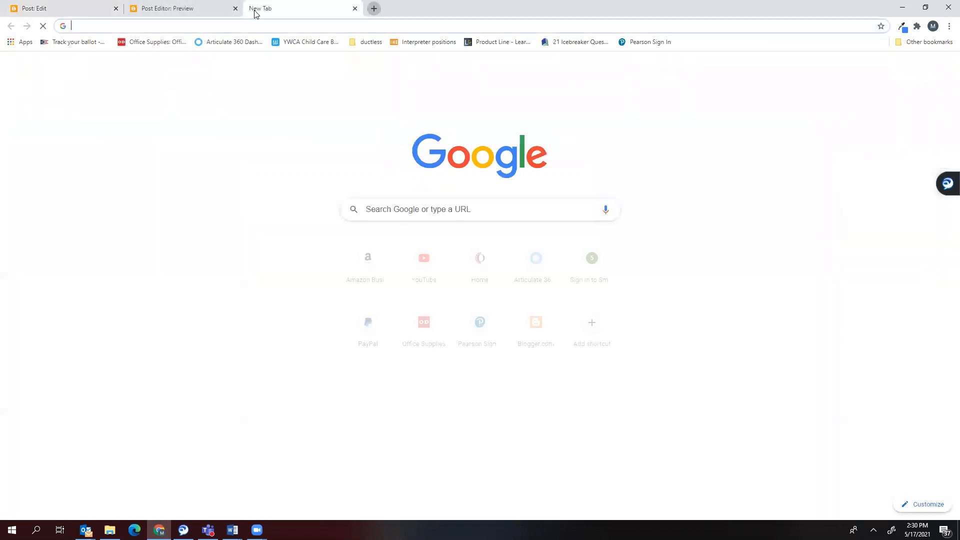
pyautogui.click(263, 27)
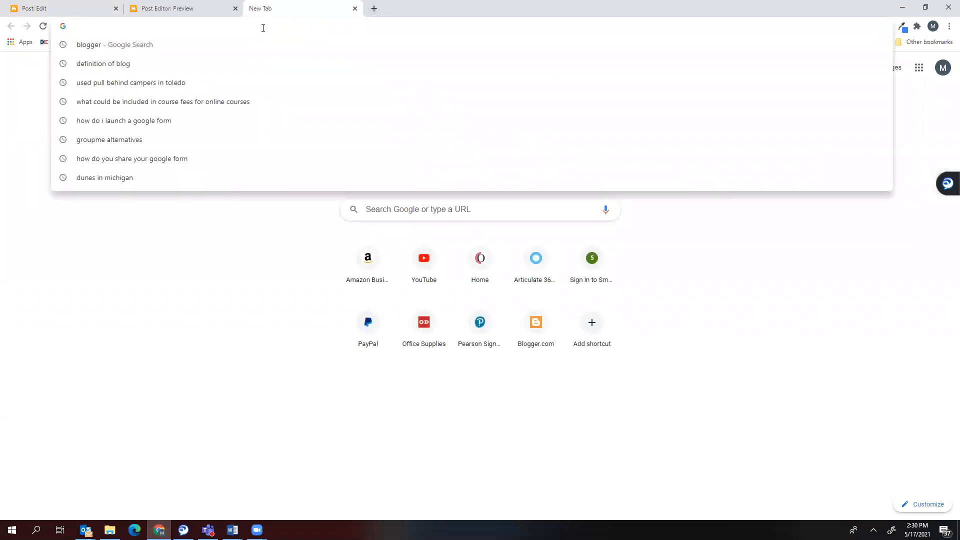
pyautogui.hotkey('ctrl', 'v')
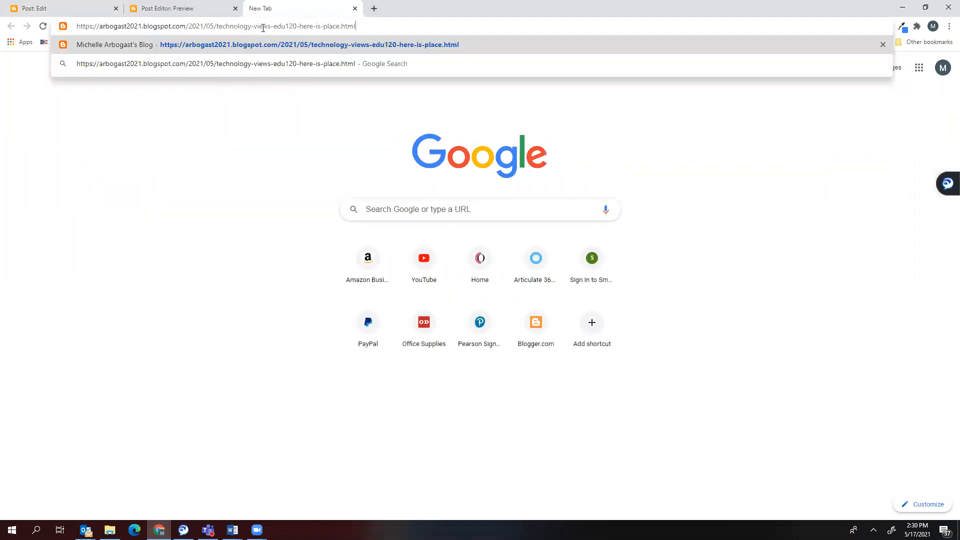
pyautogui.press('Return')
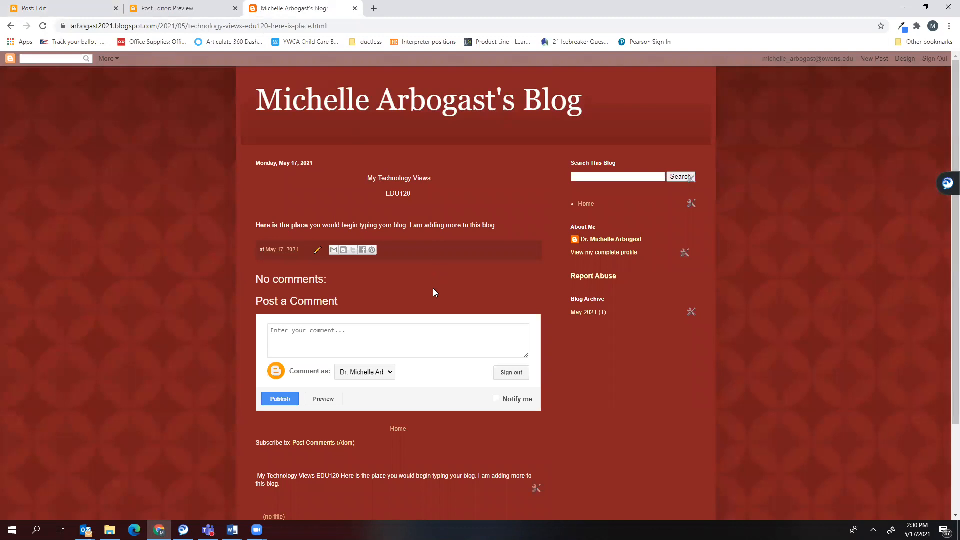